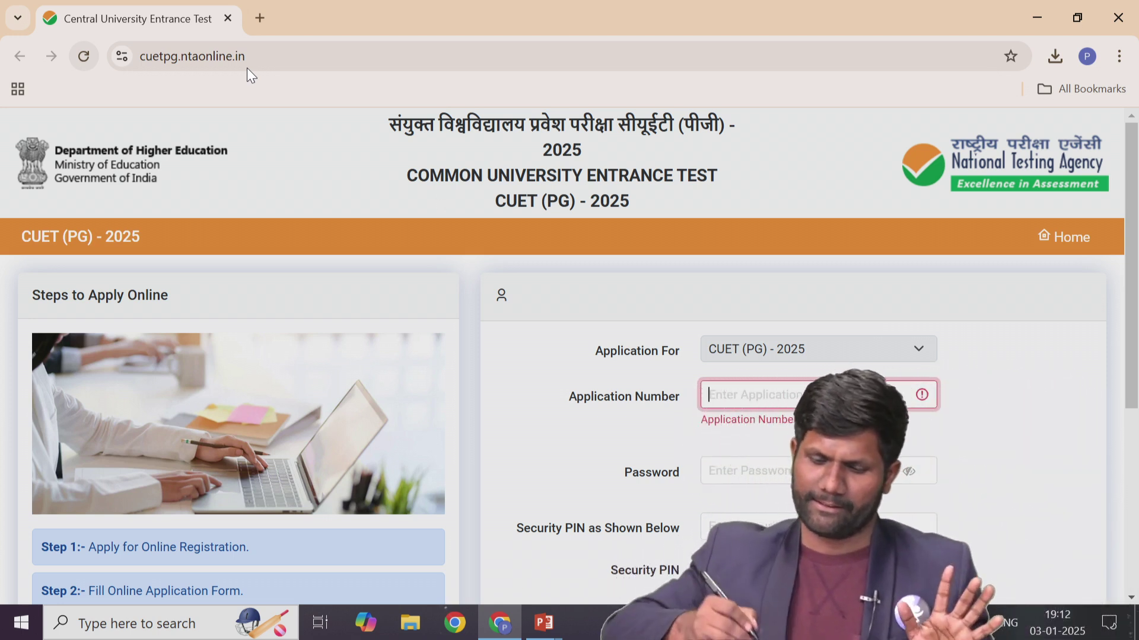
Scroll the login page and start a new candidate registration via 'New Candidate Register Here'.
{"action": "scroll", "coordinate": [568, 293], "scroll_direction": "down", "scroll_amount": 3}
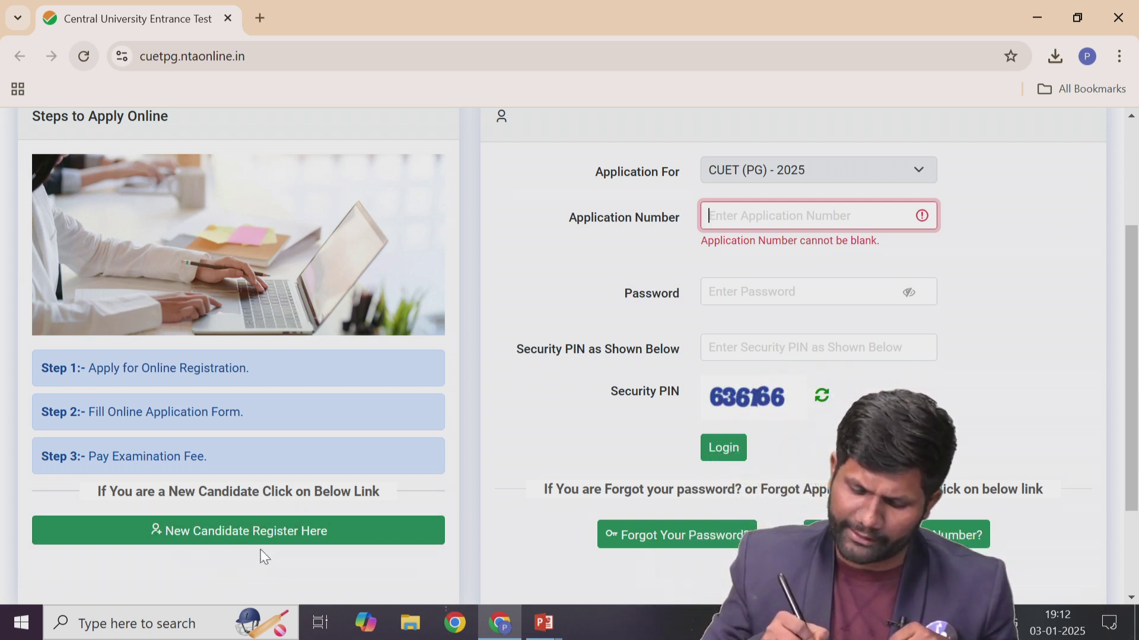
{"action": "left_click", "coordinate": [234, 539]}
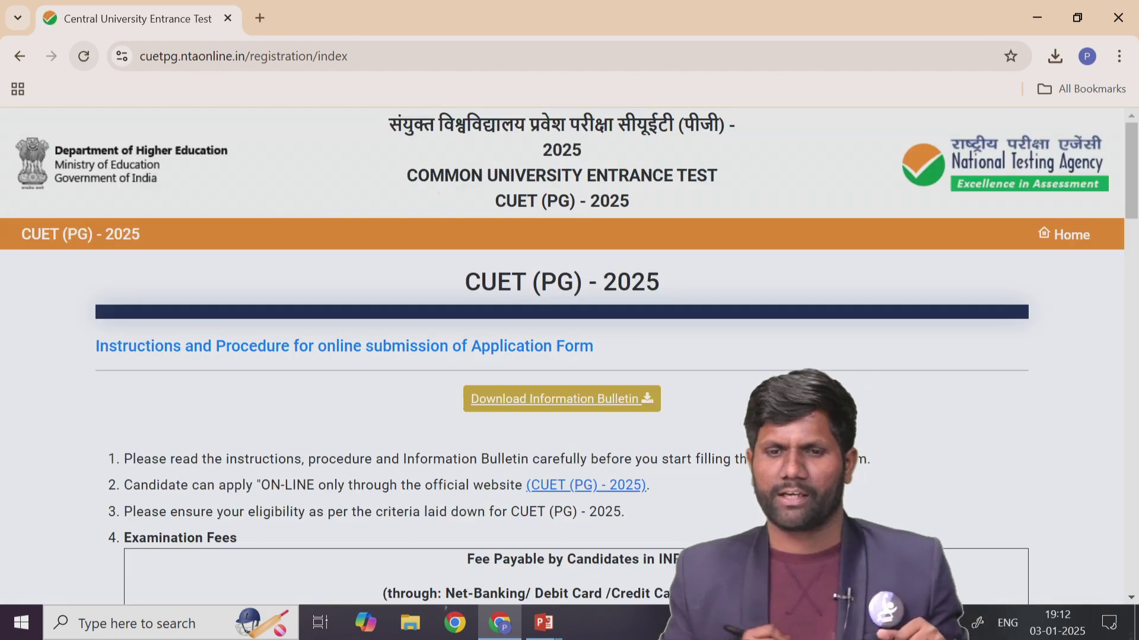
{"action": "scroll", "coordinate": [743, 300], "scroll_direction": "down", "scroll_amount": 3}
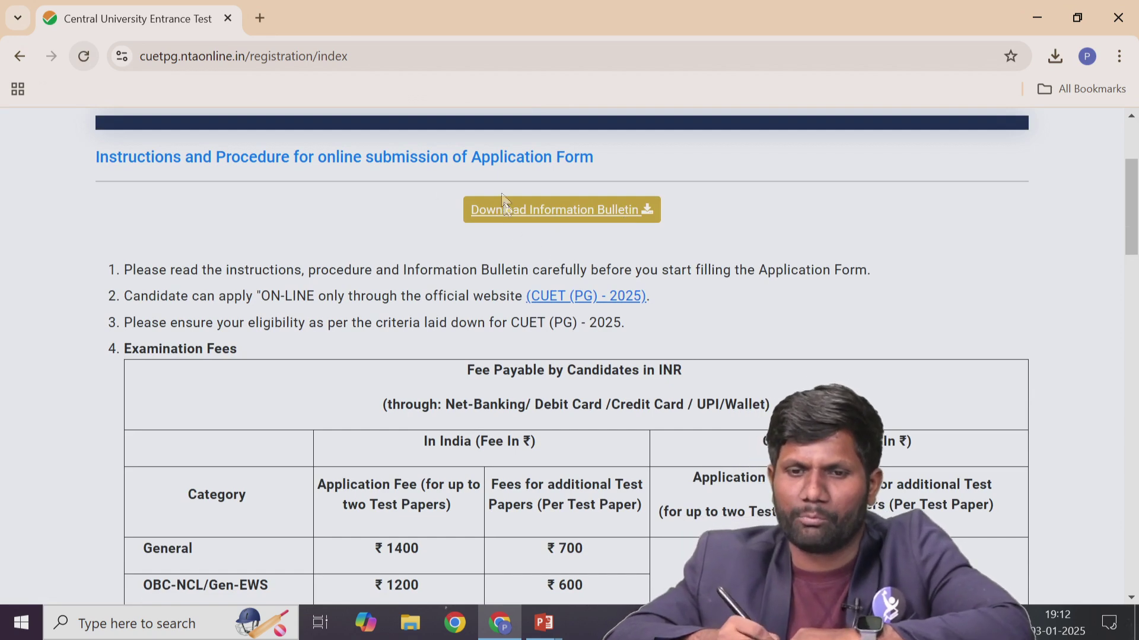
{"action": "scroll", "coordinate": [745, 247], "scroll_direction": "down", "scroll_amount": 4}
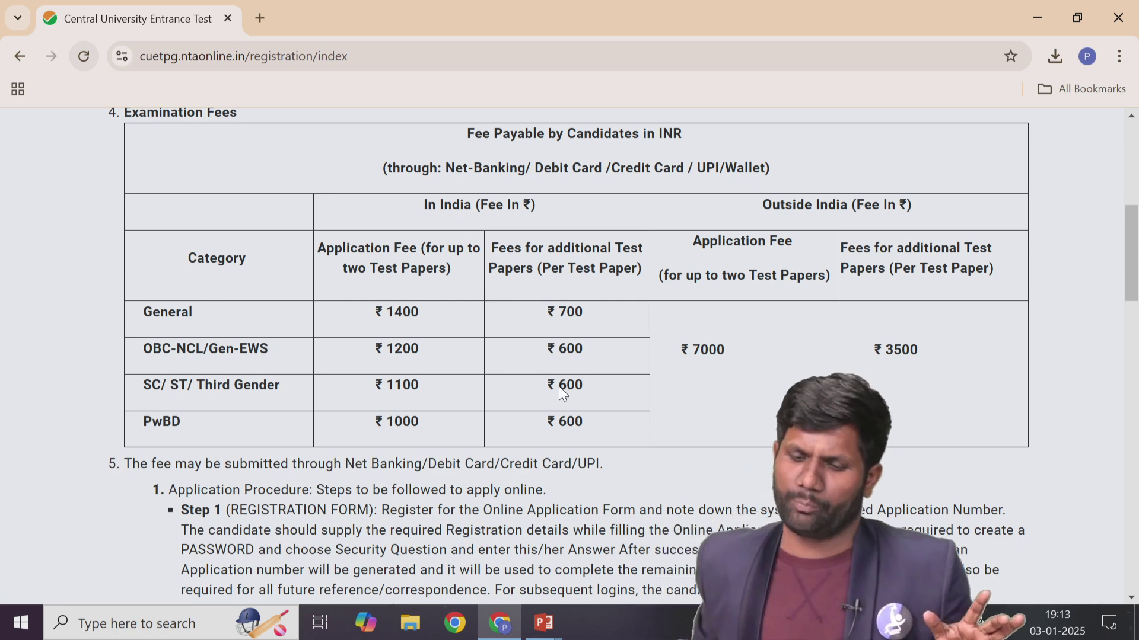
{"action": "scroll", "coordinate": [876, 468], "scroll_direction": "down", "scroll_amount": 1}
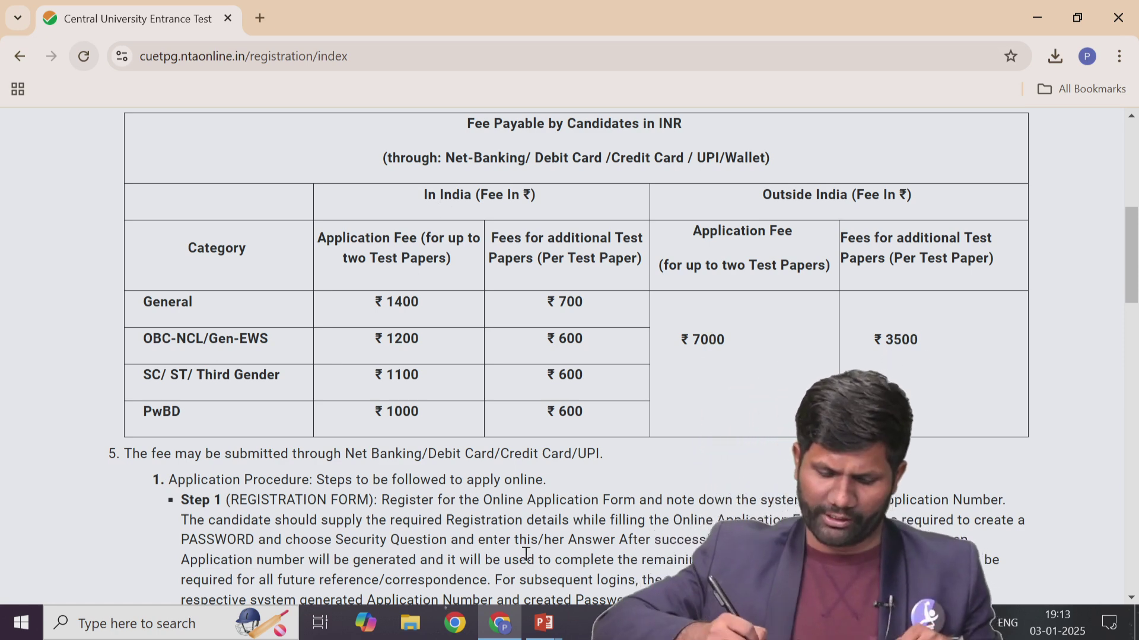
{"action": "scroll", "coordinate": [524, 552], "scroll_direction": "down", "scroll_amount": 10}
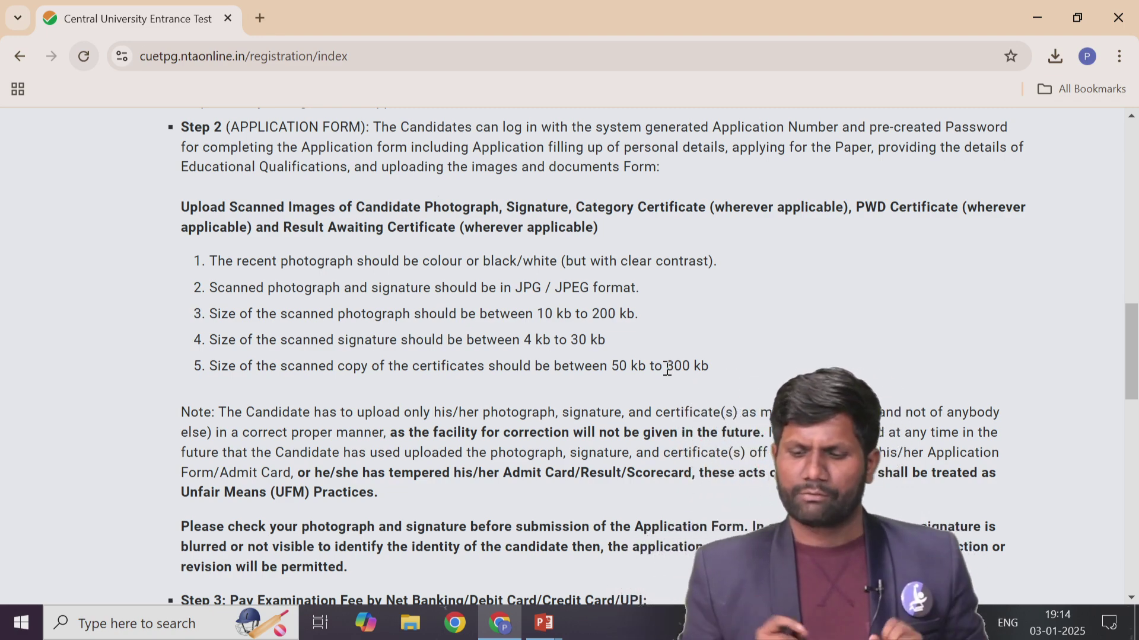
Scroll to the bottom of the instructions to reach the Information Bulletin declaration.
{"action": "scroll", "coordinate": [667, 369], "scroll_direction": "down", "scroll_amount": 5}
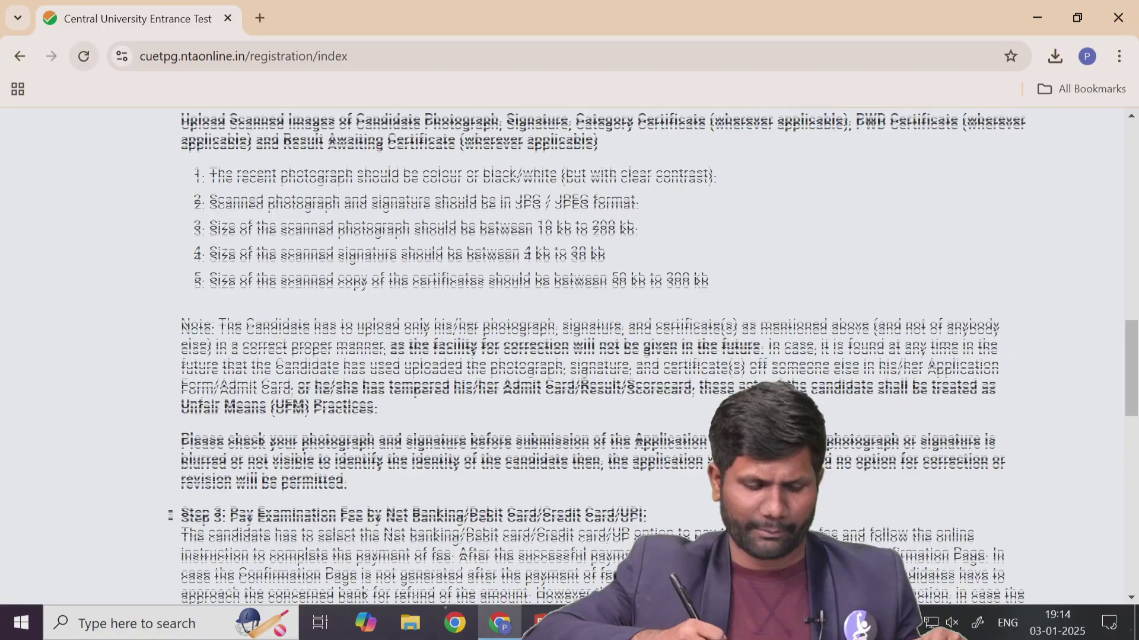
{"action": "scroll", "coordinate": [638, 403], "scroll_direction": "down", "scroll_amount": 10}
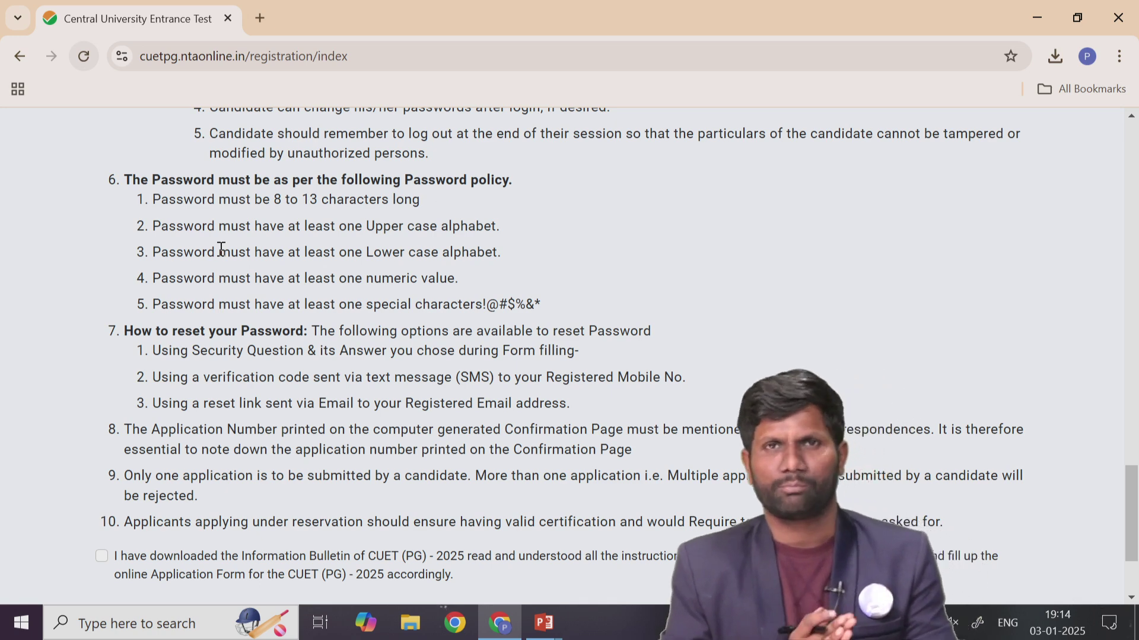
{"action": "scroll", "coordinate": [443, 387], "scroll_direction": "down", "scroll_amount": 2}
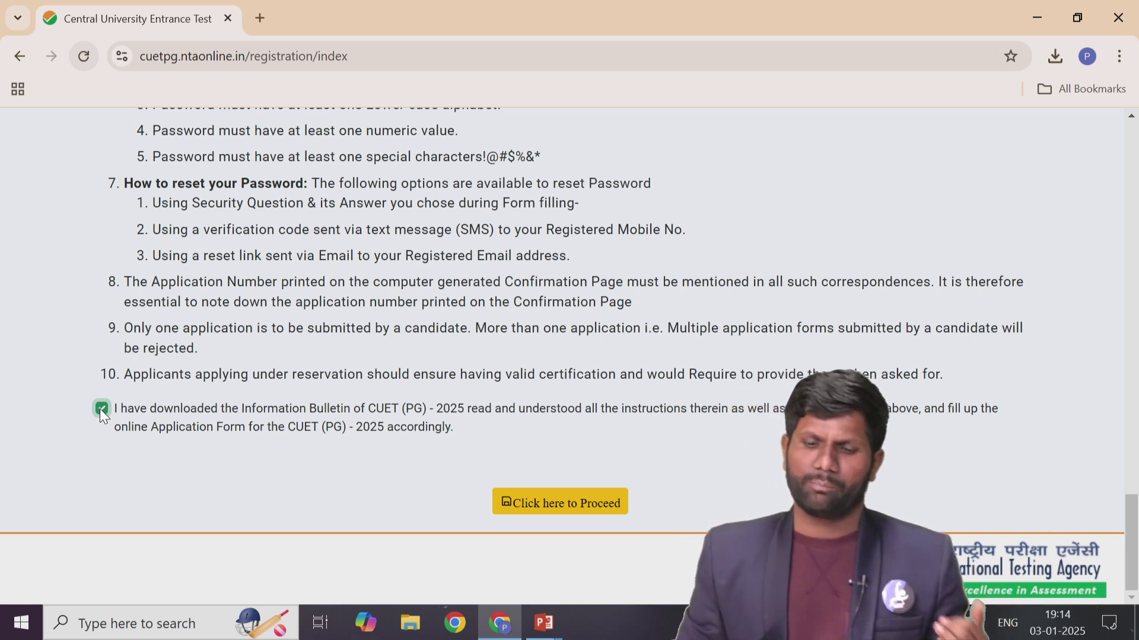
Proceed from the instructions to the login identification page.
{"action": "left_click", "coordinate": [559, 503]}
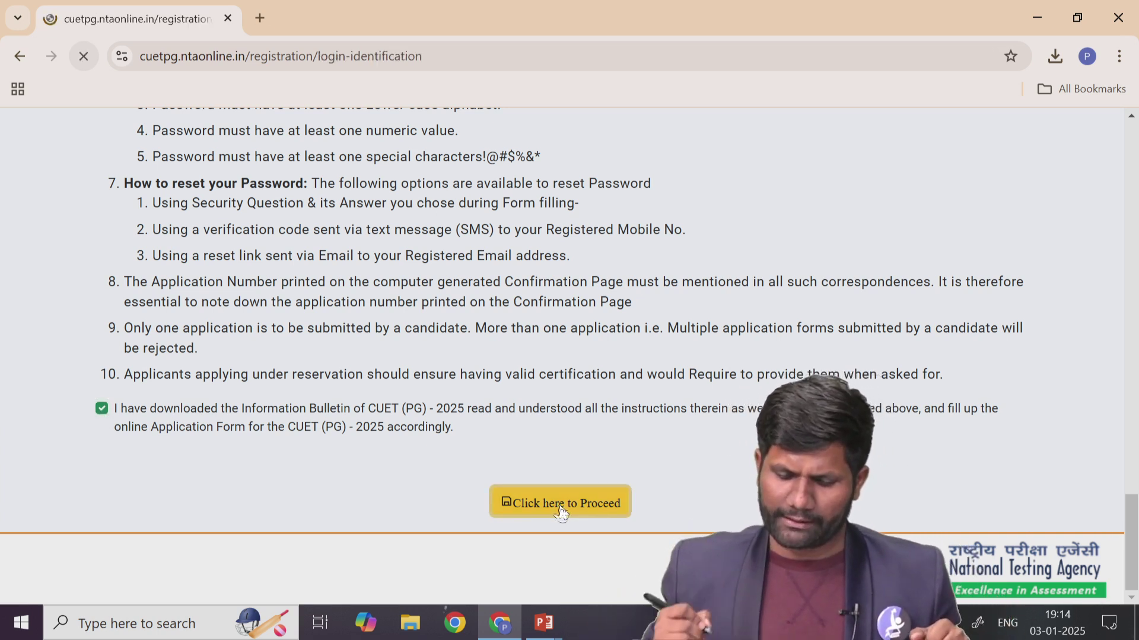
{"action": "scroll", "coordinate": [569, 486], "scroll_direction": "down", "scroll_amount": 3}
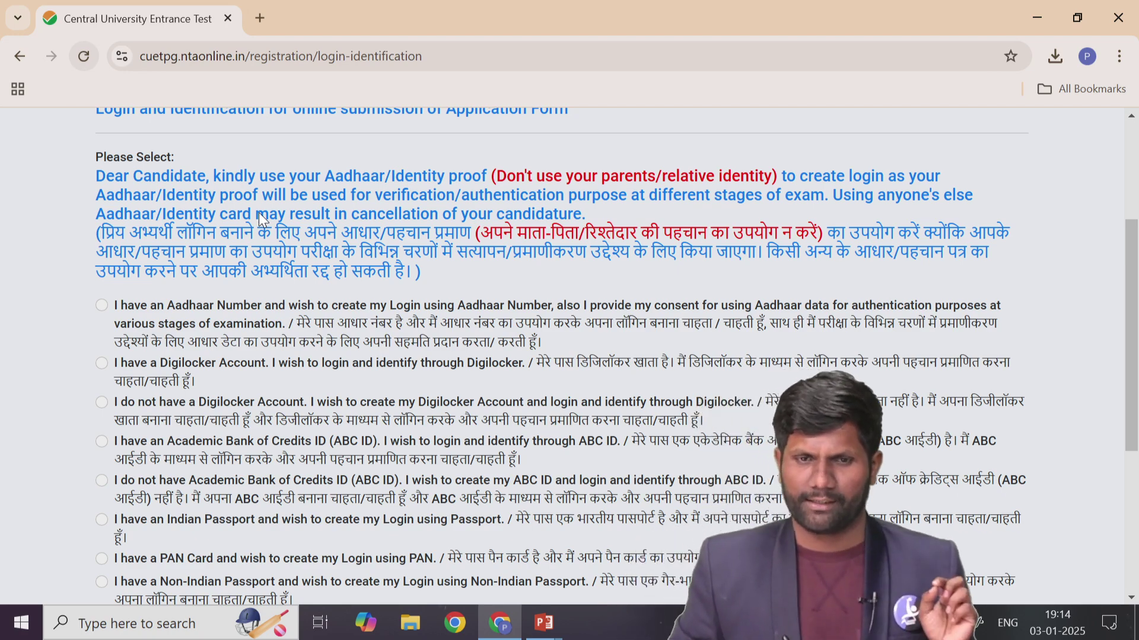
{"action": "scroll", "coordinate": [258, 212], "scroll_direction": "down", "scroll_amount": 2}
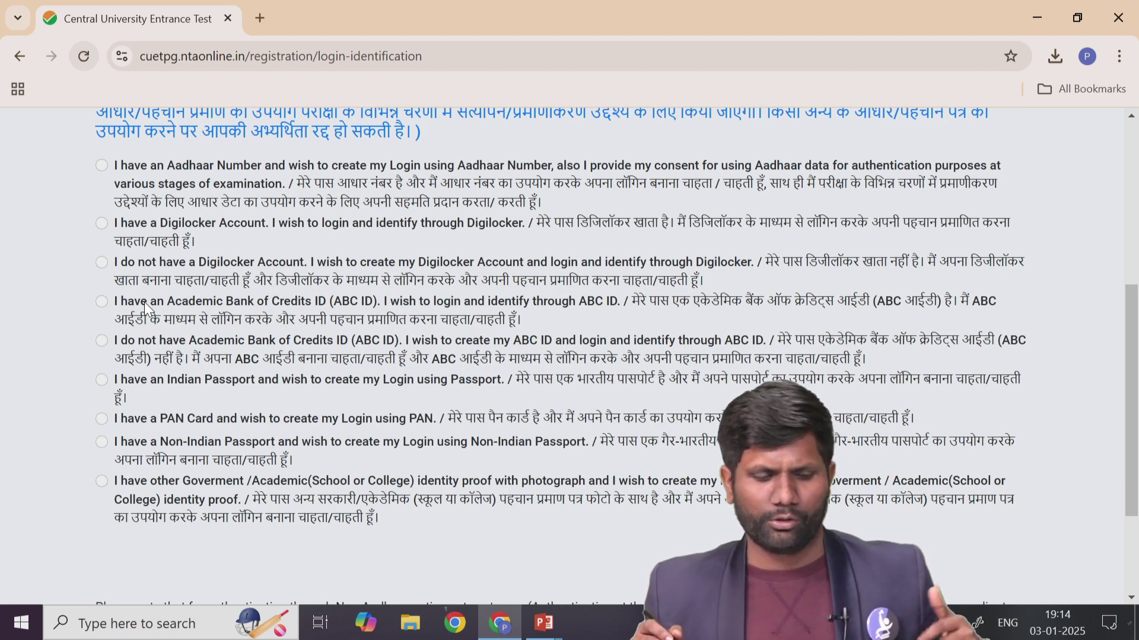
Choose Aadhaar Number as the login identification and scroll through its verification fields.
{"action": "left_click", "coordinate": [102, 166]}
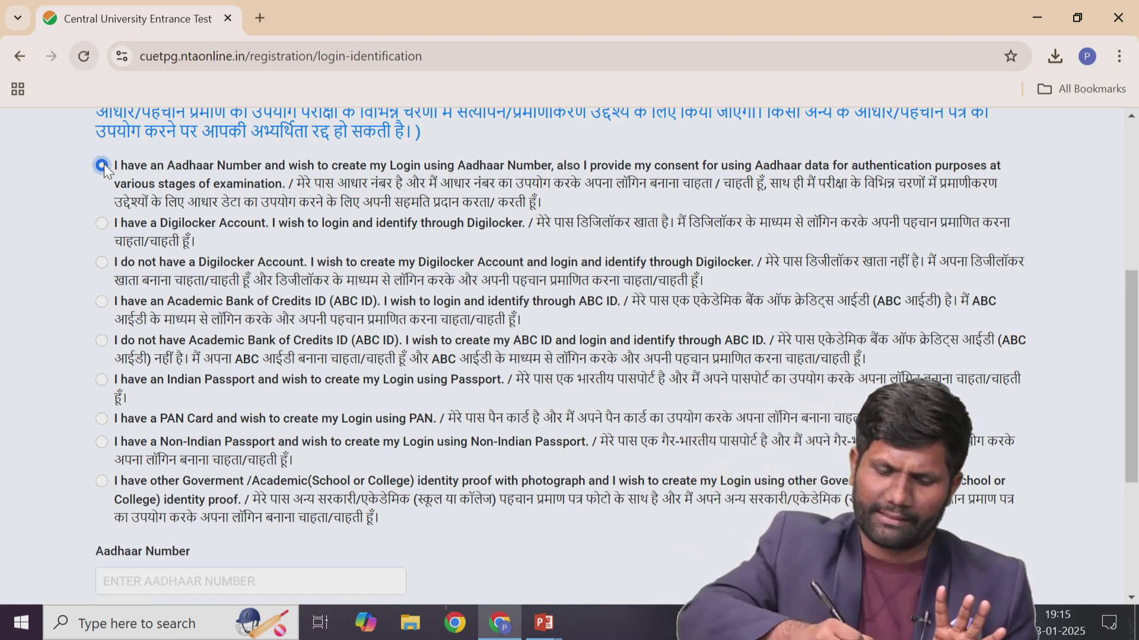
{"action": "scroll", "coordinate": [106, 168], "scroll_direction": "down", "scroll_amount": 1}
{"action": "scroll", "coordinate": [414, 400], "scroll_direction": "down", "scroll_amount": 1}
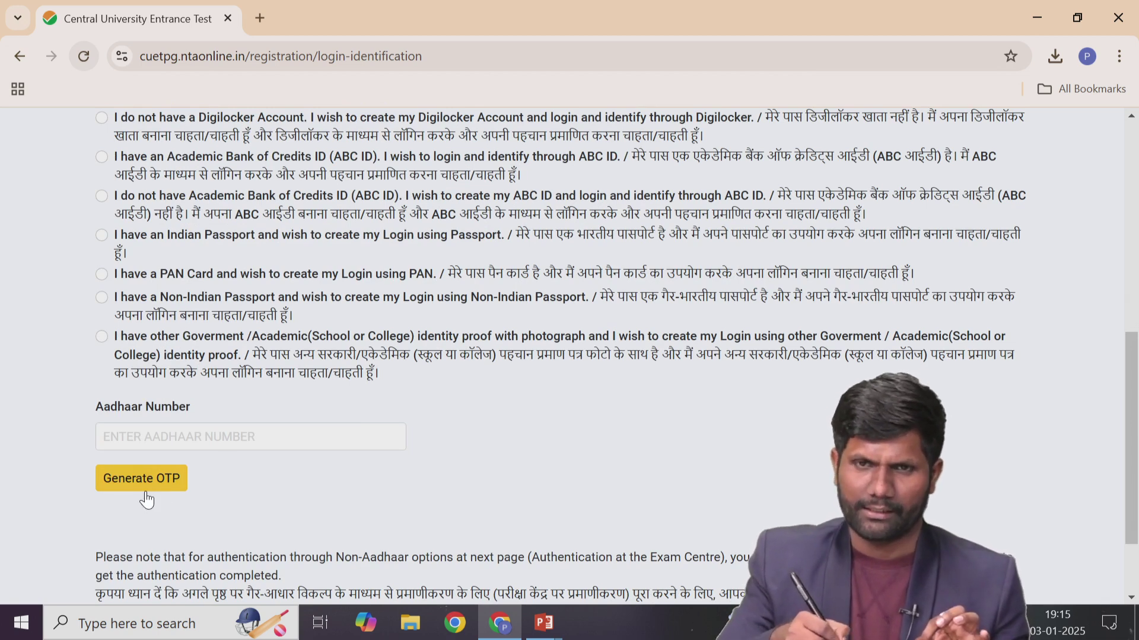
{"action": "scroll", "coordinate": [646, 368], "scroll_direction": "down", "scroll_amount": 2}
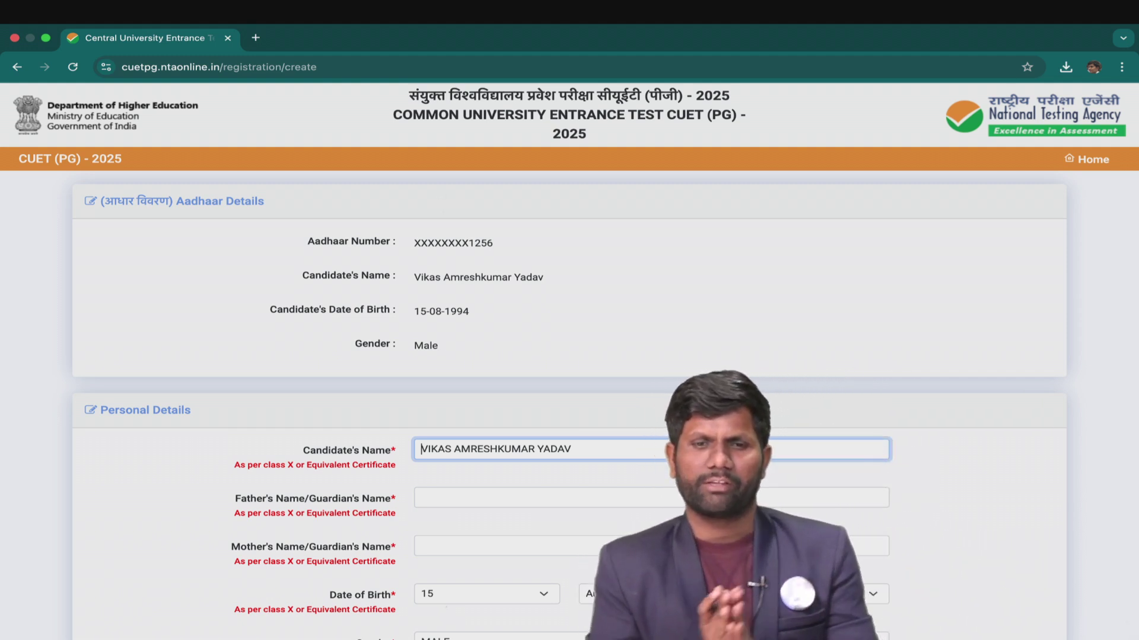
Highlight the masked Aadhaar number, the prefilled candidate name, and the Father's and Mother's Name fields.
{"action": "left_click_drag", "start_coordinate": [414, 257], "coordinate": [478, 250]}
{"action": "left_click_drag", "start_coordinate": [405, 292], "coordinate": [546, 283]}
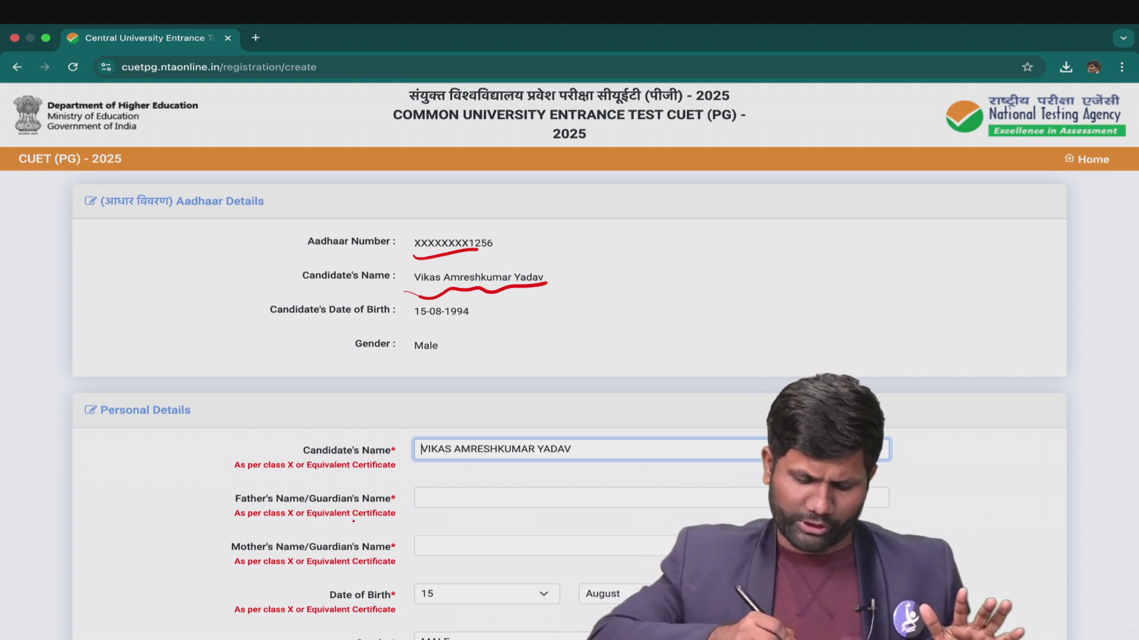
{"action": "left_click_drag", "start_coordinate": [211, 526], "coordinate": [255, 483]}
{"action": "left_click_drag", "start_coordinate": [208, 584], "coordinate": [255, 535]}
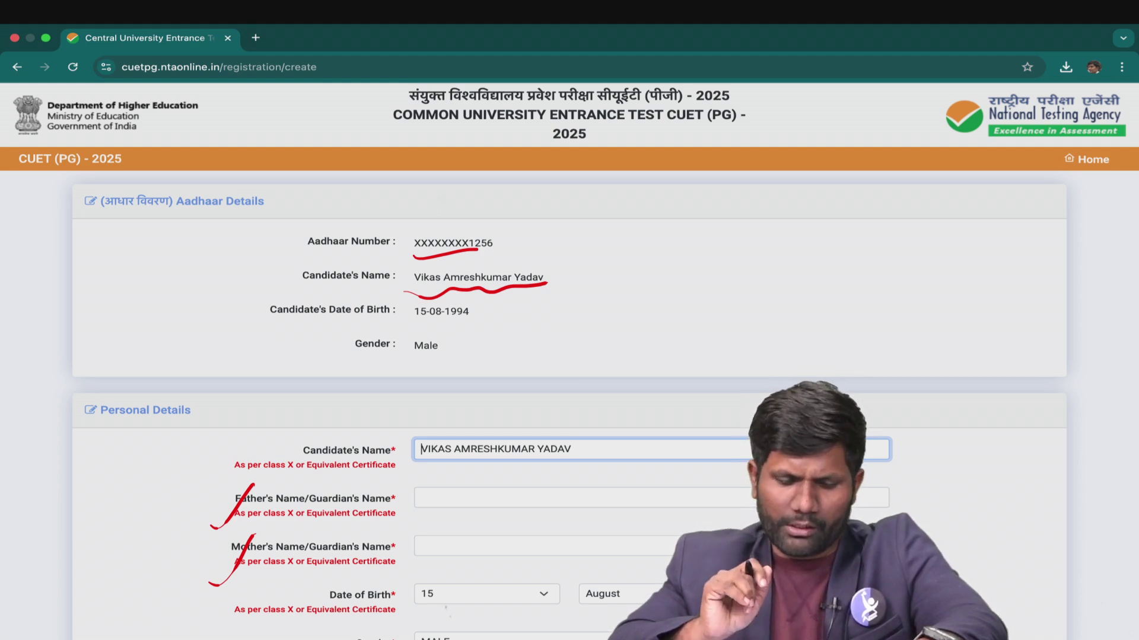
{"action": "key", "text": "Escape"}
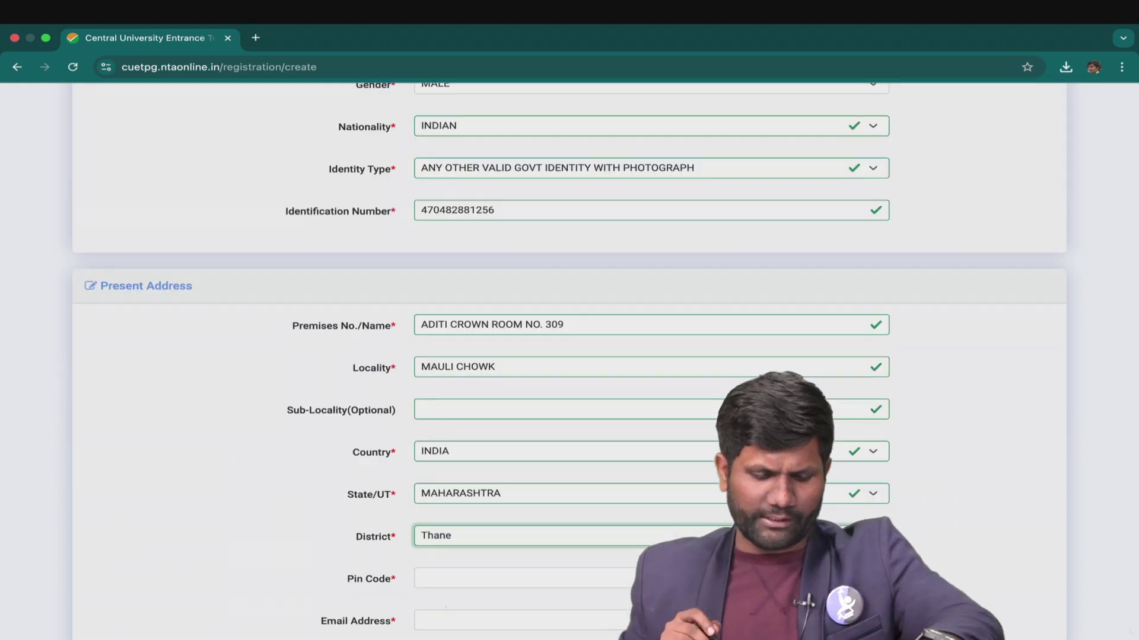
Mark the Present Address section with its Nationality, Identity Type and Identification Number fields.
{"action": "left_click_drag", "start_coordinate": [120, 322], "coordinate": [153, 290]}
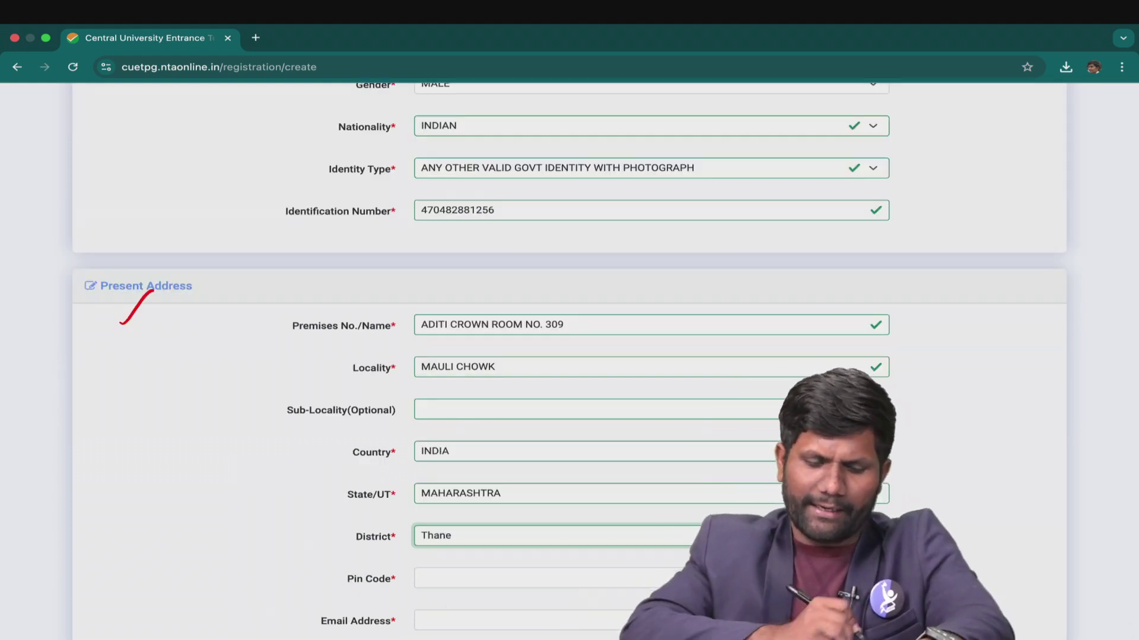
{"action": "left_click_drag", "start_coordinate": [383, 145], "coordinate": [411, 122]}
{"action": "left_click_drag", "start_coordinate": [370, 193], "coordinate": [401, 166]}
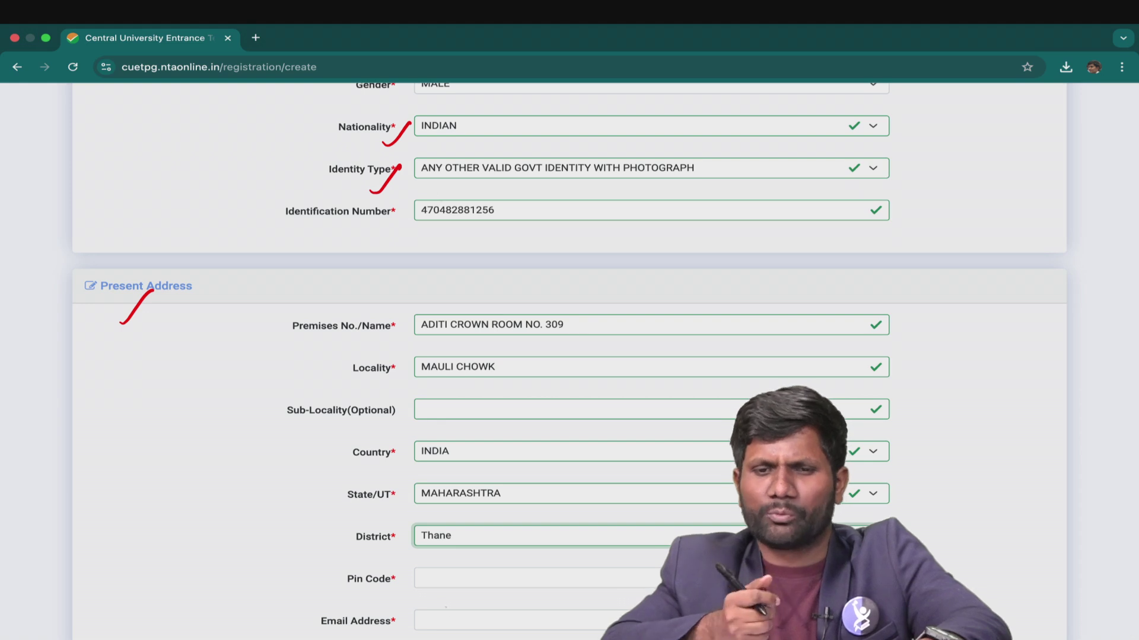
{"action": "left_click_drag", "start_coordinate": [311, 239], "coordinate": [389, 232]}
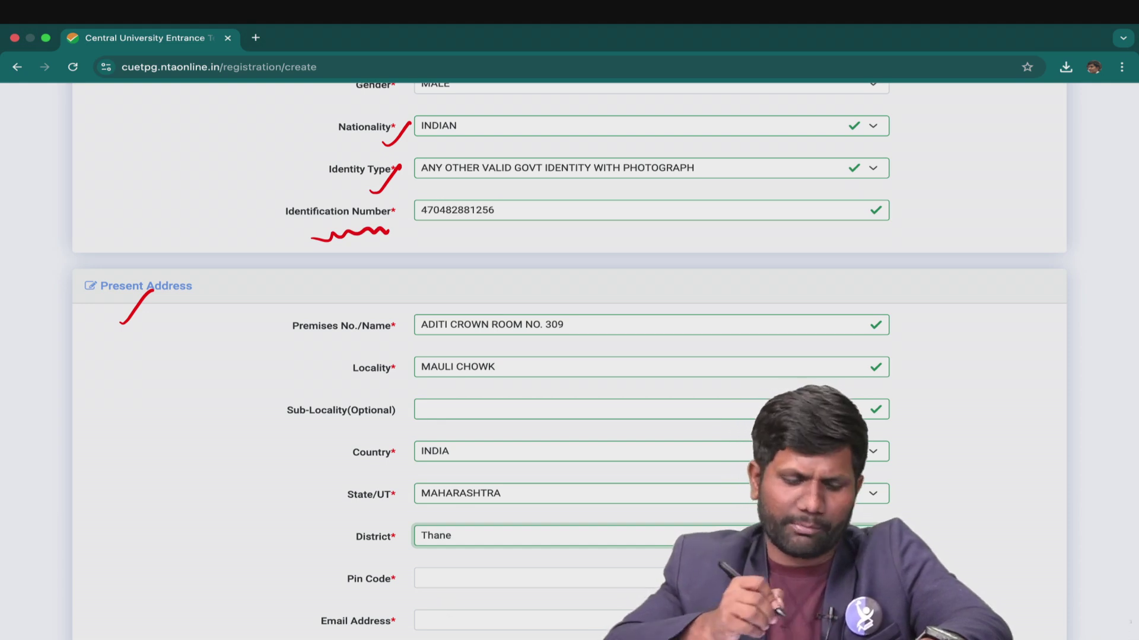
Mark the Premises, Locality, Country, State/UT and District address fields.
{"action": "left_click_drag", "start_coordinate": [286, 359], "coordinate": [336, 325]}
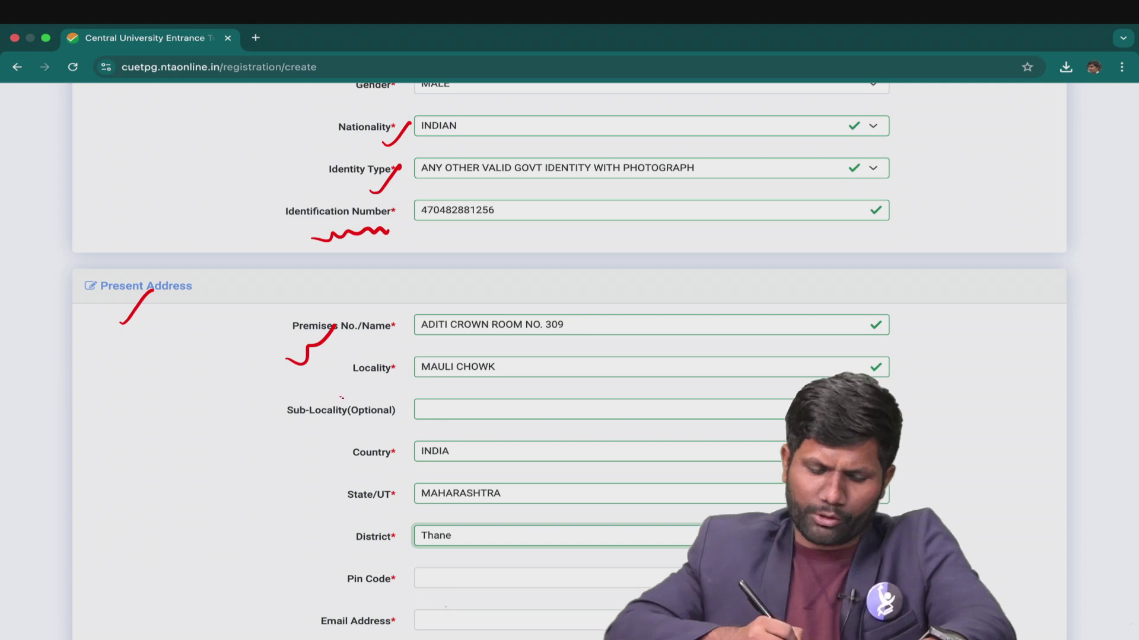
{"action": "left_click_drag", "start_coordinate": [334, 396], "coordinate": [373, 374]}
{"action": "left_click_drag", "start_coordinate": [343, 469], "coordinate": [380, 438]}
{"action": "left_click_drag", "start_coordinate": [335, 519], "coordinate": [375, 485]}
{"action": "left_click_drag", "start_coordinate": [349, 561], "coordinate": [389, 532]}
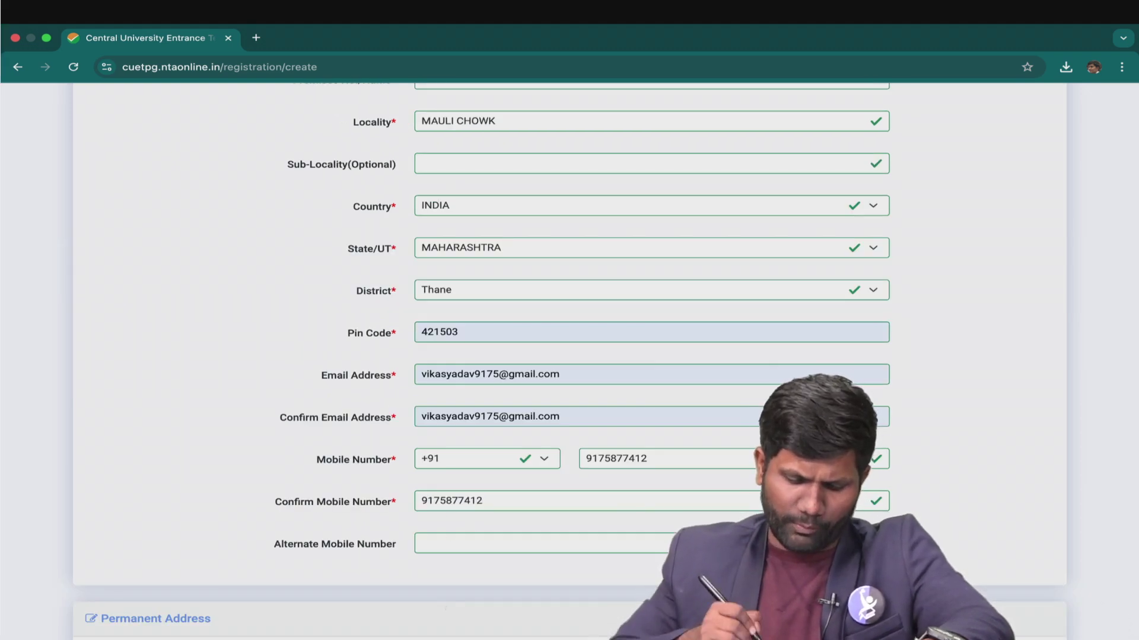
Mark the 'Same as present address' option for the Permanent Address.
{"action": "scroll", "coordinate": [569, 356], "scroll_direction": "down", "scroll_amount": 8}
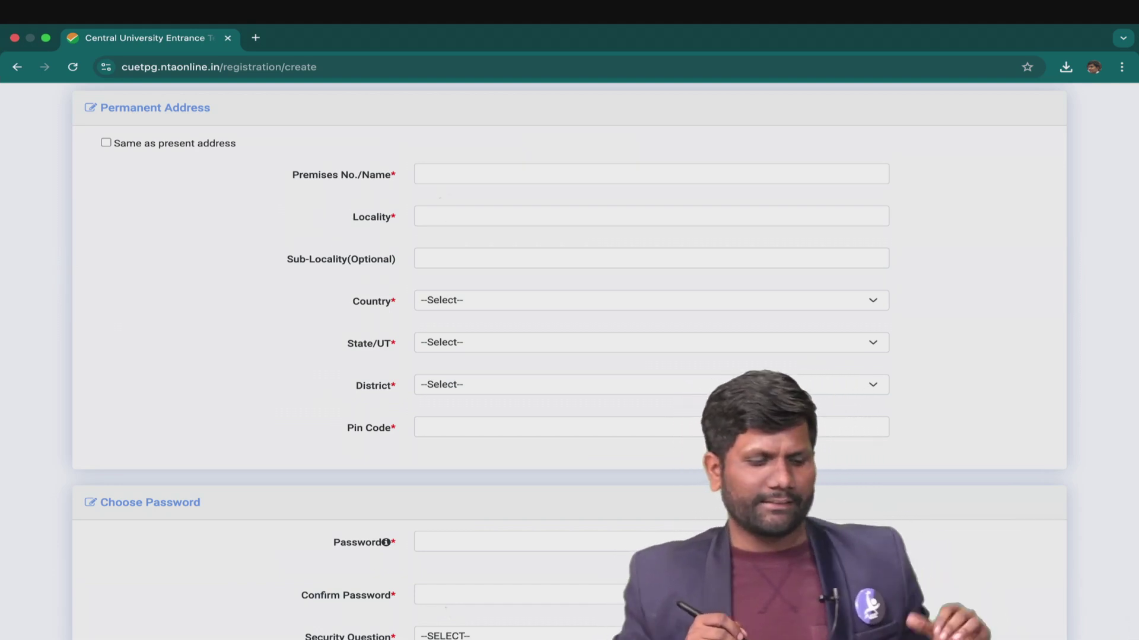
{"action": "left_click_drag", "start_coordinate": [153, 160], "coordinate": [203, 157]}
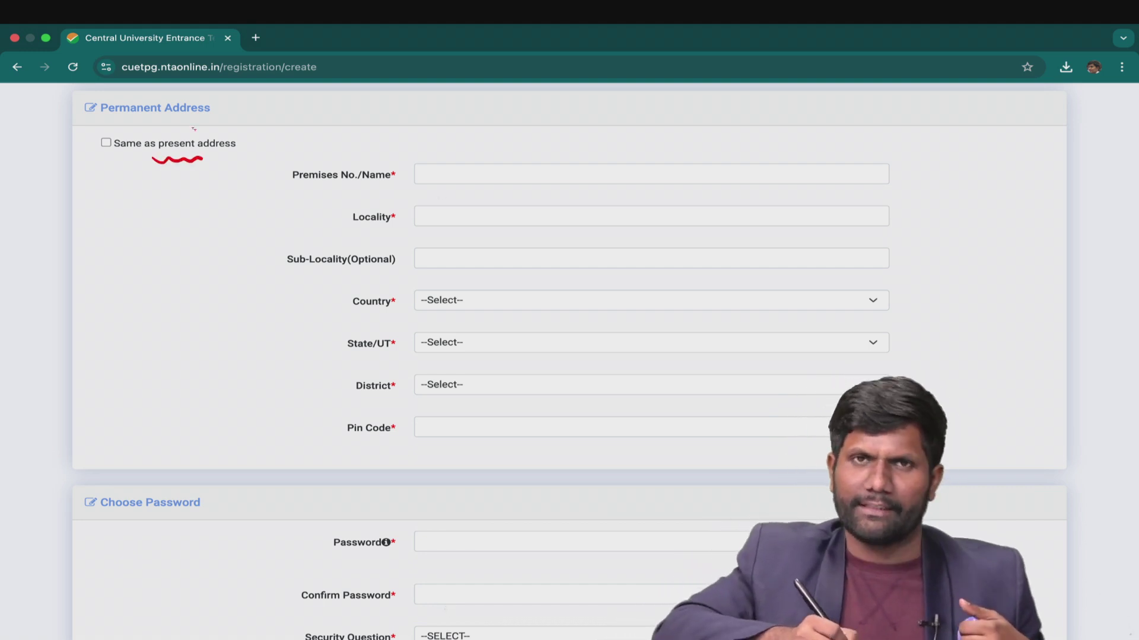
{"action": "left_click_drag", "start_coordinate": [98, 142], "coordinate": [116, 131]}
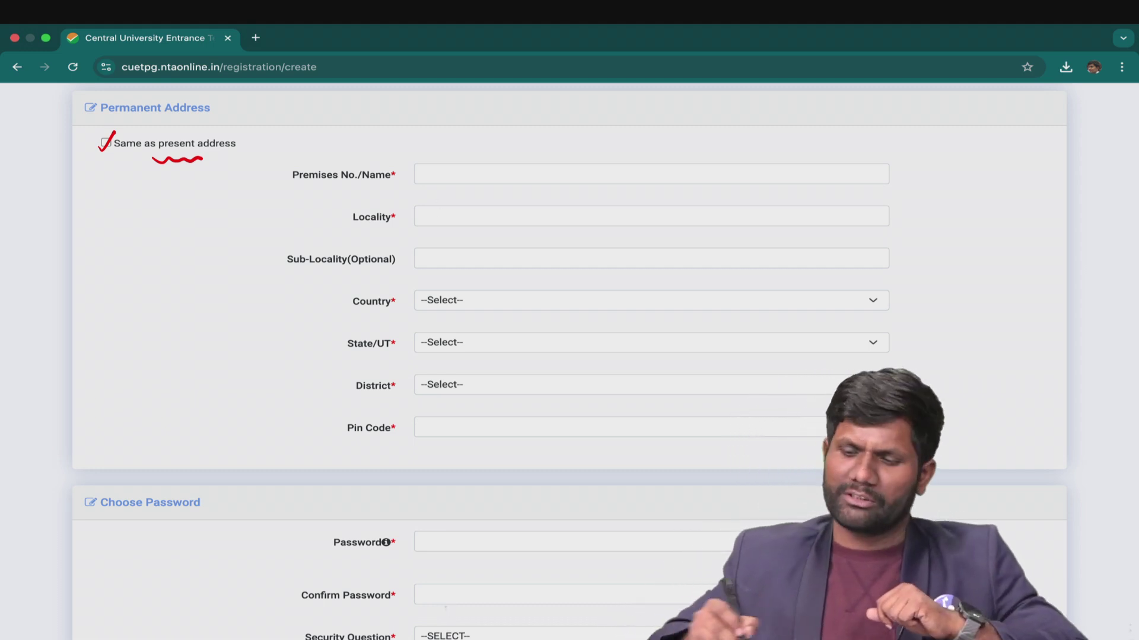
Annotate @, # and $ as allowed special characters for the password.
{"action": "mouse_move", "coordinate": [779, 200]}
{"action": "left_mouse_down"}
{"action": "mouse_move", "coordinate": [788, 191]}
{"action": "mouse_move", "coordinate": [793, 205]}
{"action": "left_mouse_up"}
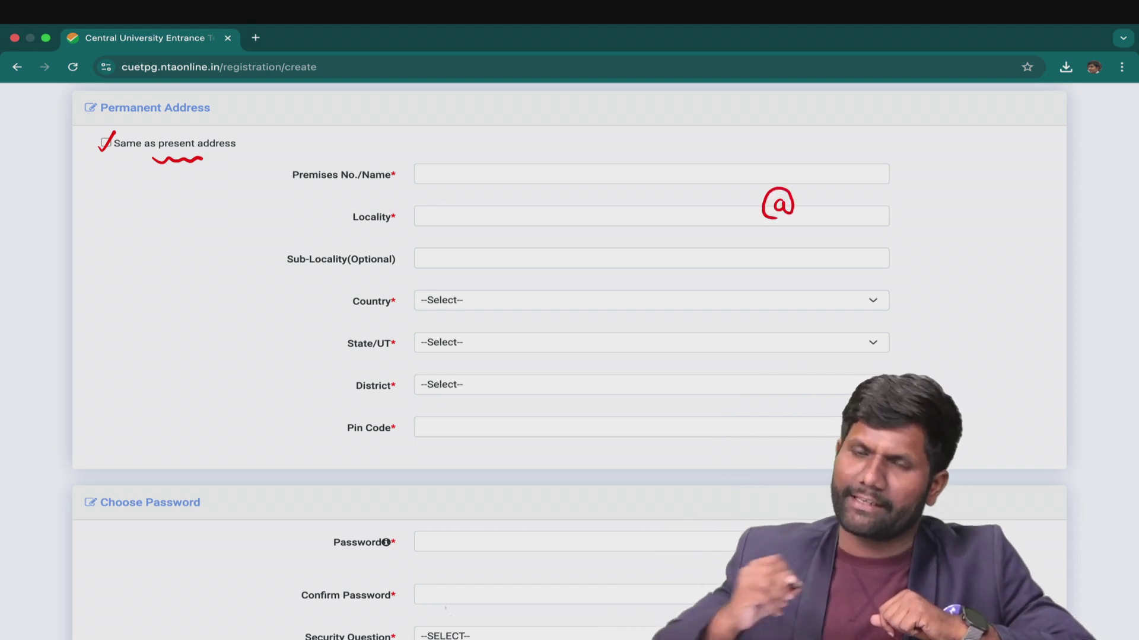
{"action": "mouse_move", "coordinate": [872, 196]}
{"action": "left_mouse_down"}
{"action": "mouse_move", "coordinate": [870, 223]}
{"action": "mouse_move", "coordinate": [885, 208]}
{"action": "left_mouse_up"}
{"action": "left_click_drag", "start_coordinate": [883, 197], "coordinate": [880, 223]}
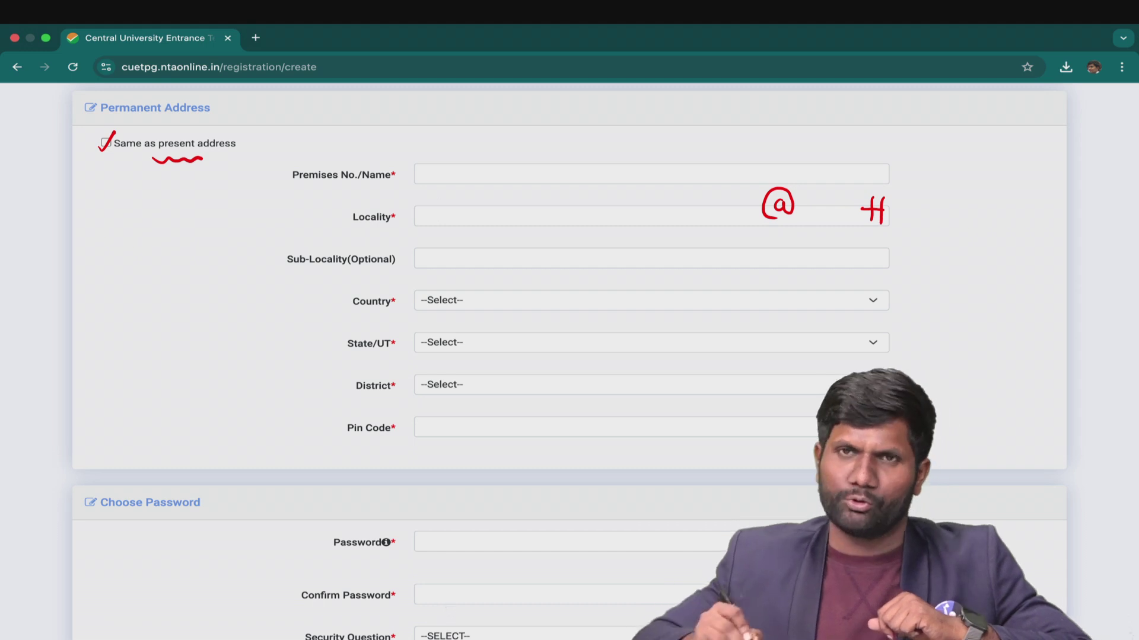
{"action": "mouse_move", "coordinate": [952, 196]}
{"action": "left_mouse_down"}
{"action": "mouse_move", "coordinate": [963, 198]}
{"action": "mouse_move", "coordinate": [948, 208]}
{"action": "left_mouse_up"}
{"action": "left_click_drag", "start_coordinate": [957, 176], "coordinate": [954, 213]}
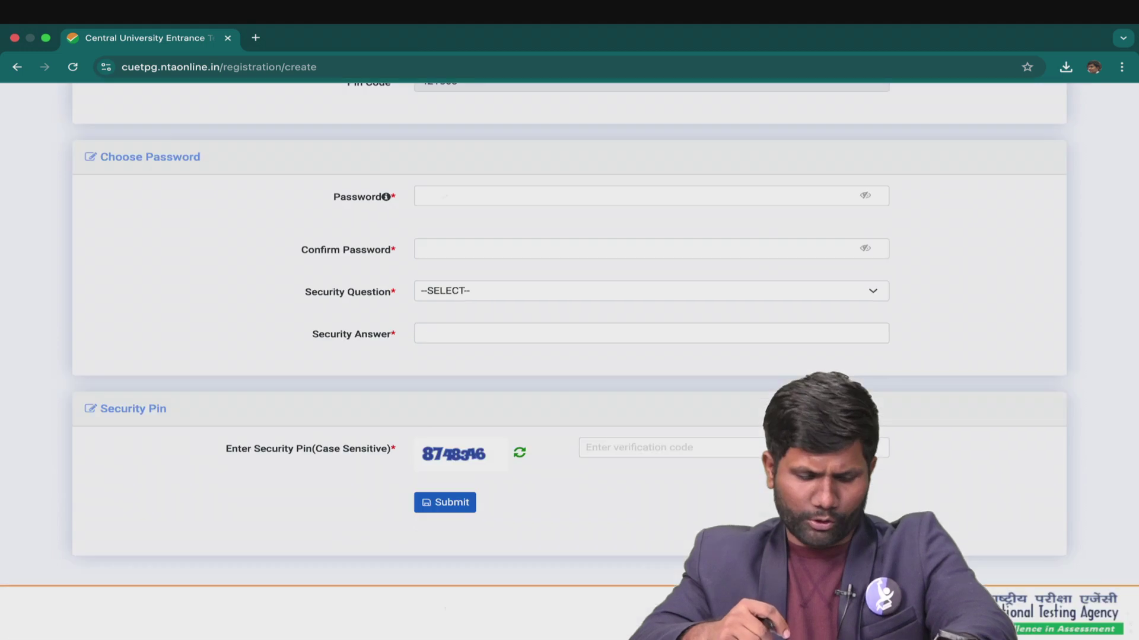
Mark the Security Question selection and where its answer goes.
{"action": "left_click_drag", "start_coordinate": [353, 351], "coordinate": [400, 325]}
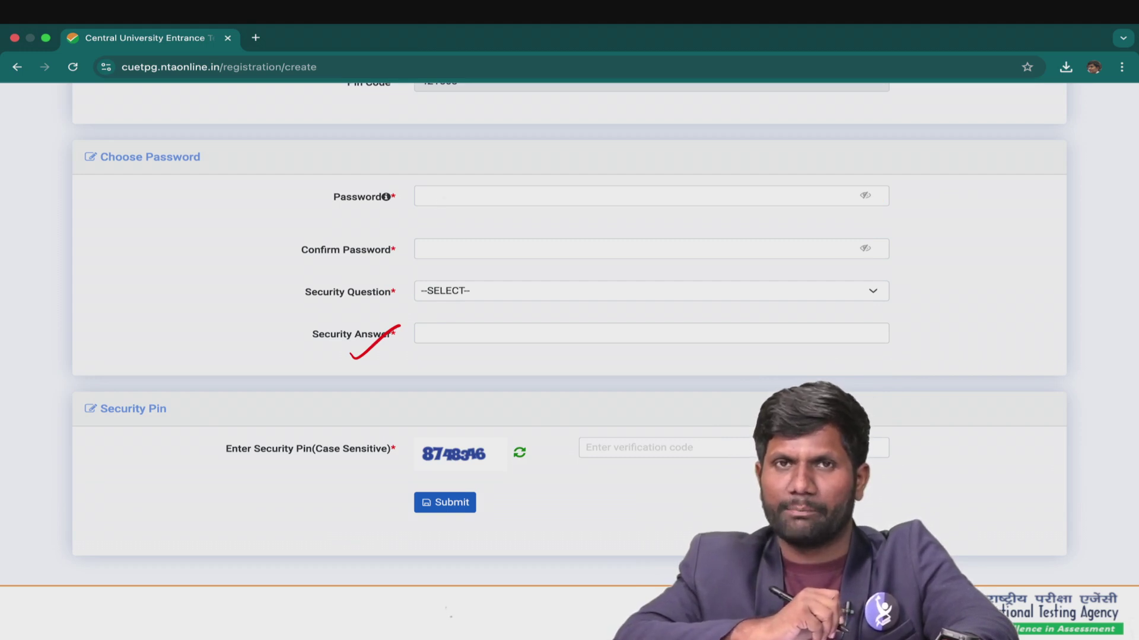
{"action": "left_click_drag", "start_coordinate": [309, 314], "coordinate": [374, 307]}
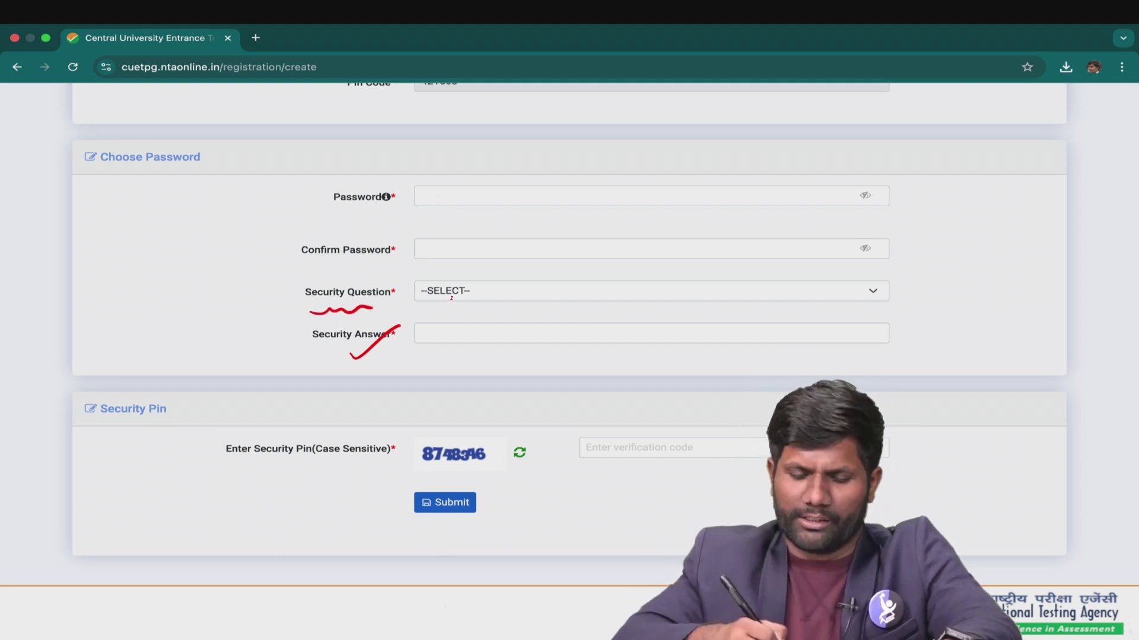
{"action": "mouse_move", "coordinate": [483, 296]}
{"action": "left_mouse_down"}
{"action": "mouse_move", "coordinate": [512, 275]}
{"action": "mouse_move", "coordinate": [533, 292]}
{"action": "mouse_move", "coordinate": [543, 277]}
{"action": "left_mouse_up"}
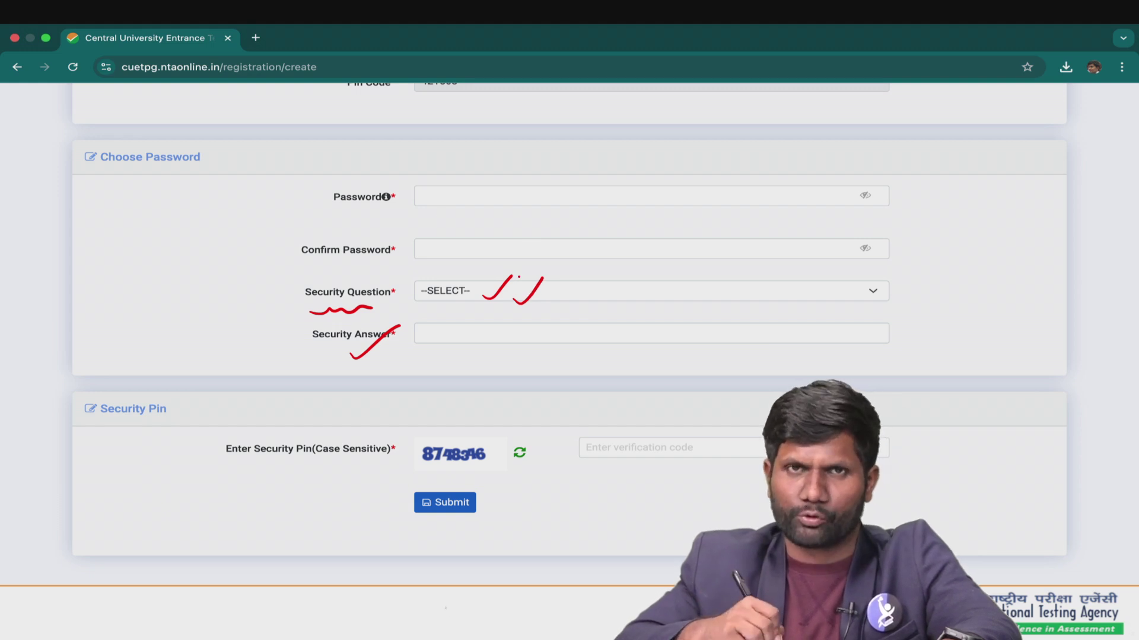
{"action": "left_click_drag", "start_coordinate": [422, 352], "coordinate": [477, 351]}
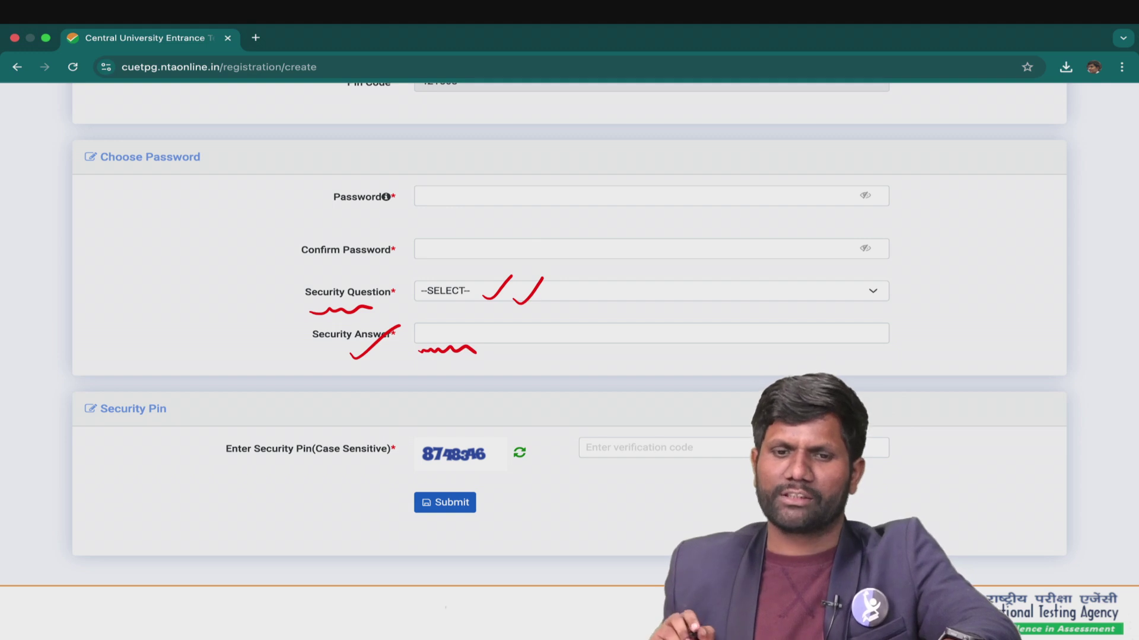
Mark the security pin image, its entry box and the final Submit step.
{"action": "left_click_drag", "start_coordinate": [247, 463], "coordinate": [304, 466]}
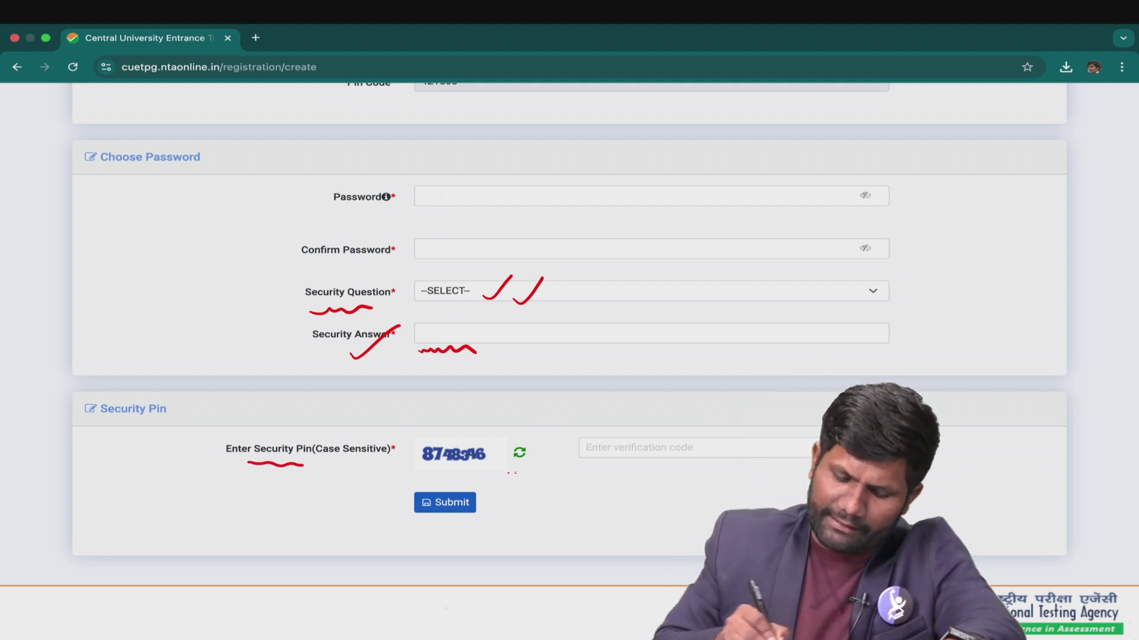
{"action": "mouse_move", "coordinate": [417, 463]}
{"action": "left_mouse_down"}
{"action": "mouse_move", "coordinate": [465, 432]}
{"action": "mouse_move", "coordinate": [420, 473]}
{"action": "left_mouse_up"}
{"action": "left_click_drag", "start_coordinate": [559, 471], "coordinate": [621, 450]}
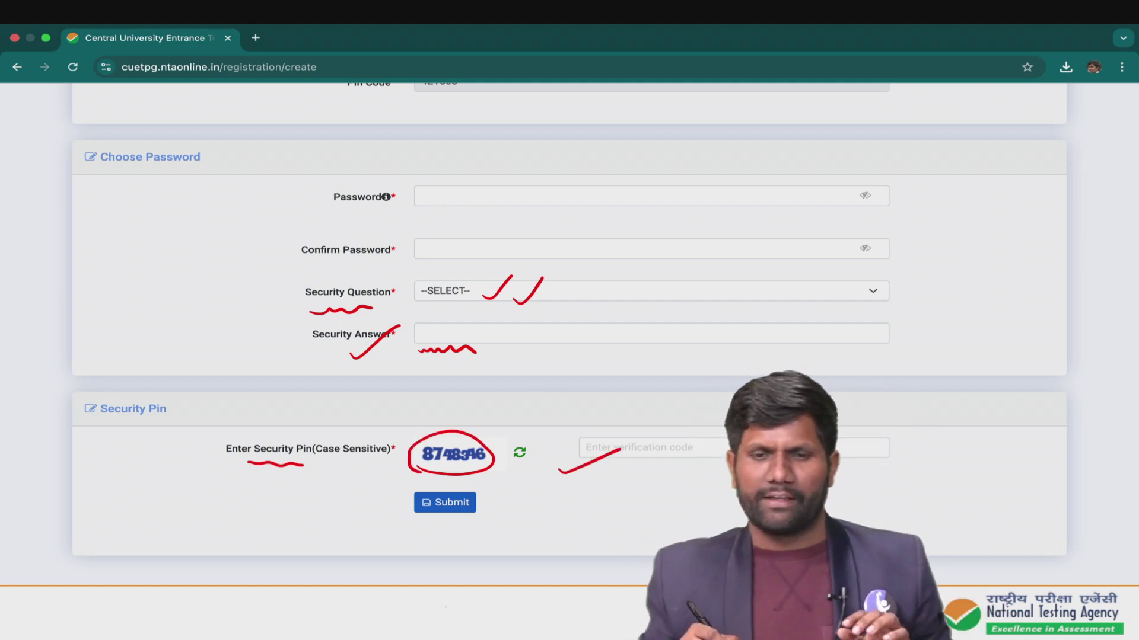
{"action": "left_click_drag", "start_coordinate": [369, 526], "coordinate": [424, 501]}
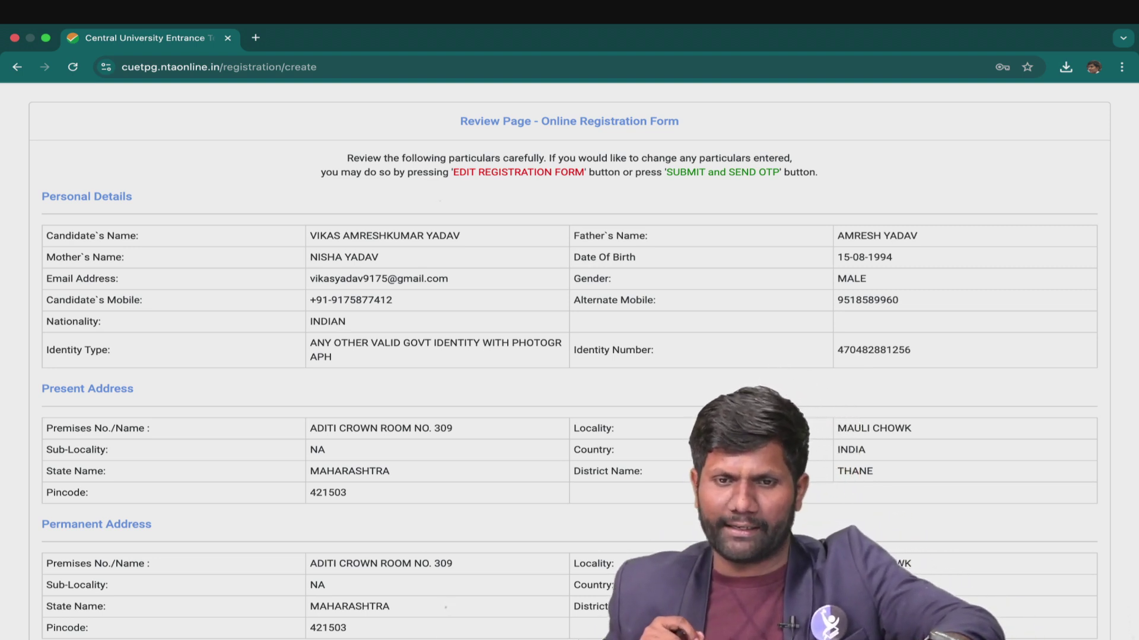
Tick Candidate Name, Father, Mother, Gender, Date of Birth, Mobile, Email and Address as verified.
{"action": "scroll", "coordinate": [570, 356], "scroll_direction": "down", "scroll_amount": 6}
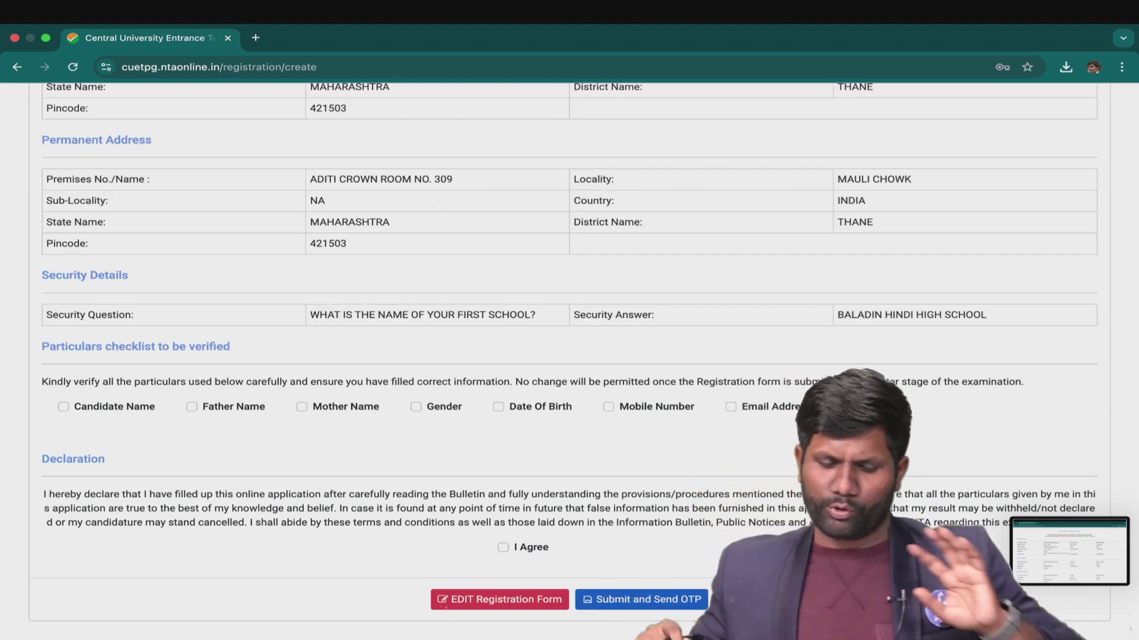
{"action": "left_click_drag", "start_coordinate": [66, 422], "coordinate": [258, 424]}
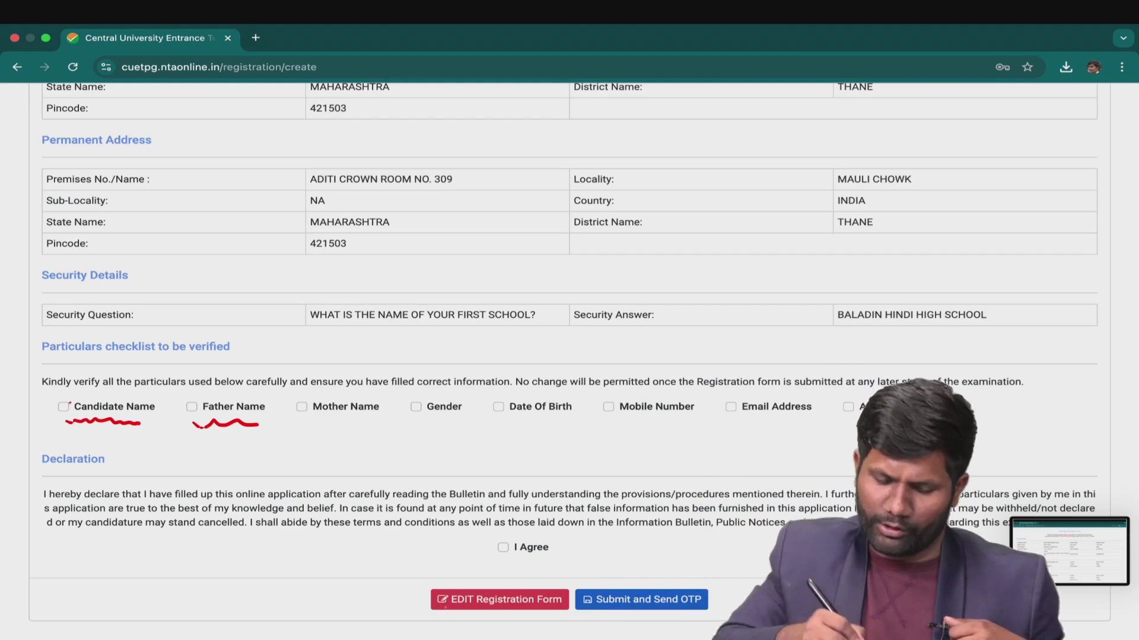
{"action": "left_click_drag", "start_coordinate": [59, 407], "coordinate": [67, 404]}
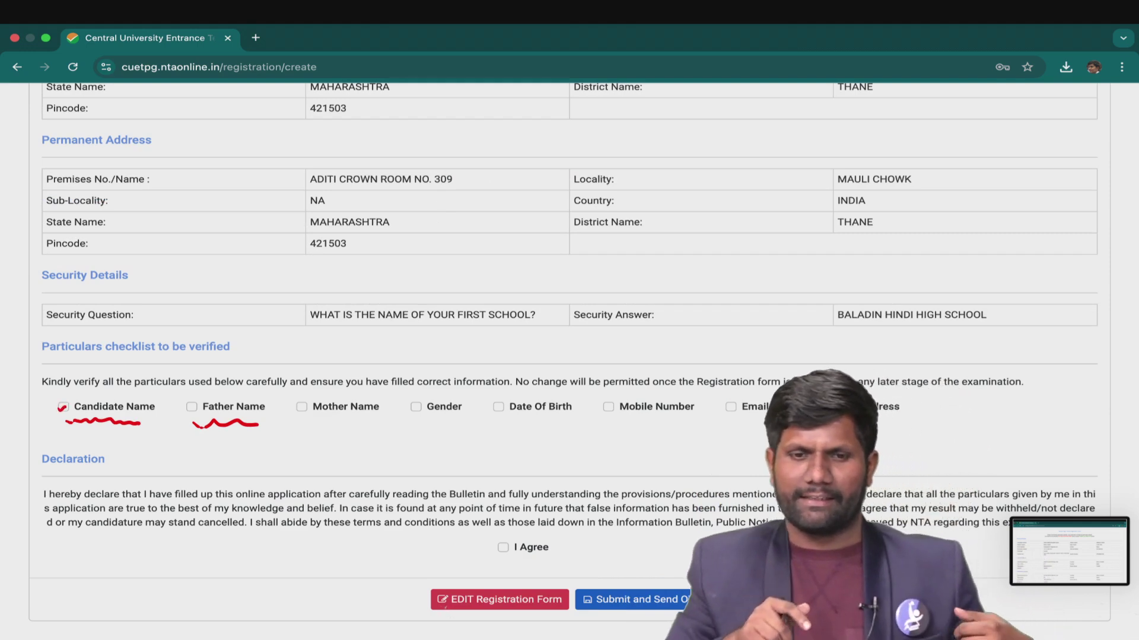
{"action": "left_click_drag", "start_coordinate": [186, 408], "coordinate": [197, 403]}
{"action": "left_click_drag", "start_coordinate": [295, 409], "coordinate": [308, 403]}
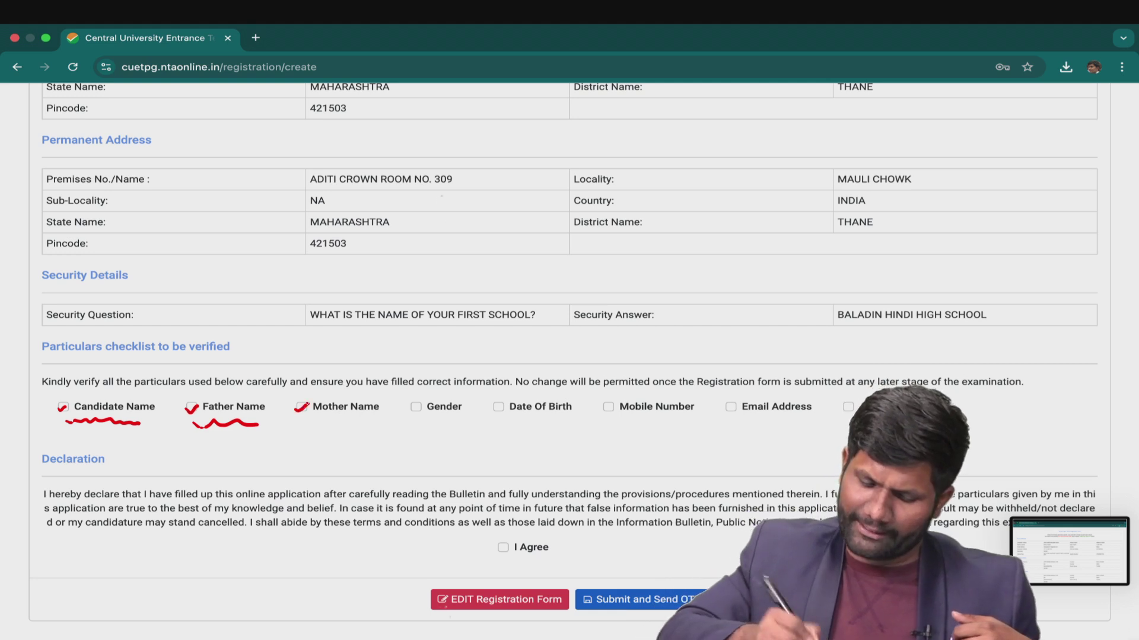
{"action": "left_click_drag", "start_coordinate": [408, 414], "coordinate": [504, 403]}
{"action": "left_click_drag", "start_coordinate": [602, 407], "coordinate": [613, 402]}
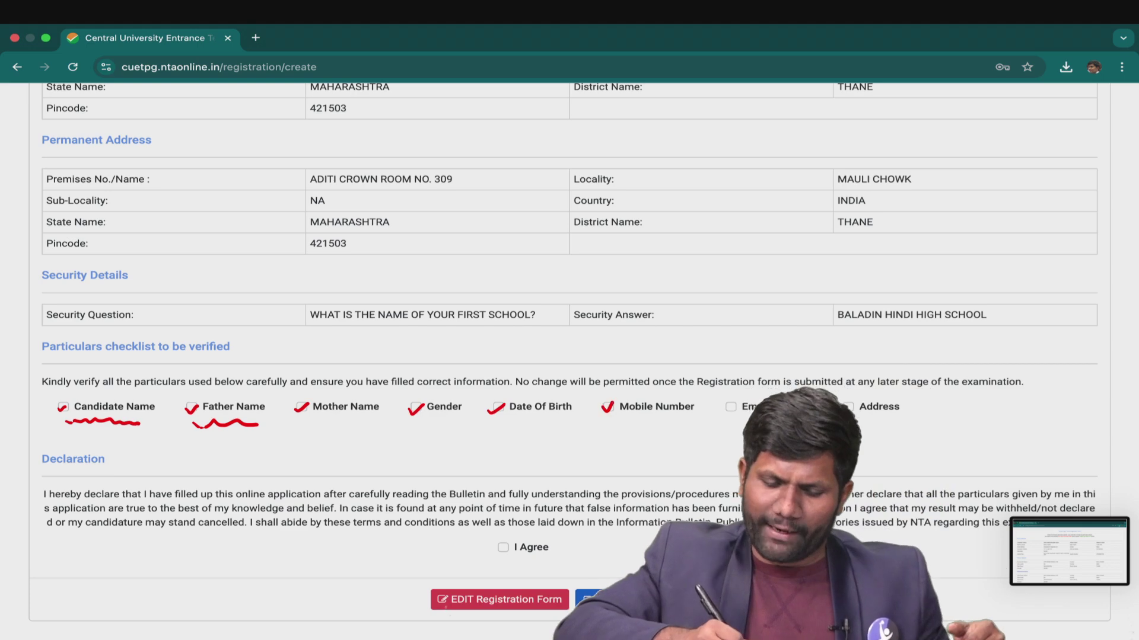
{"action": "left_click_drag", "start_coordinate": [722, 413], "coordinate": [735, 403]}
{"action": "left_click_drag", "start_coordinate": [842, 411], "coordinate": [857, 401]}
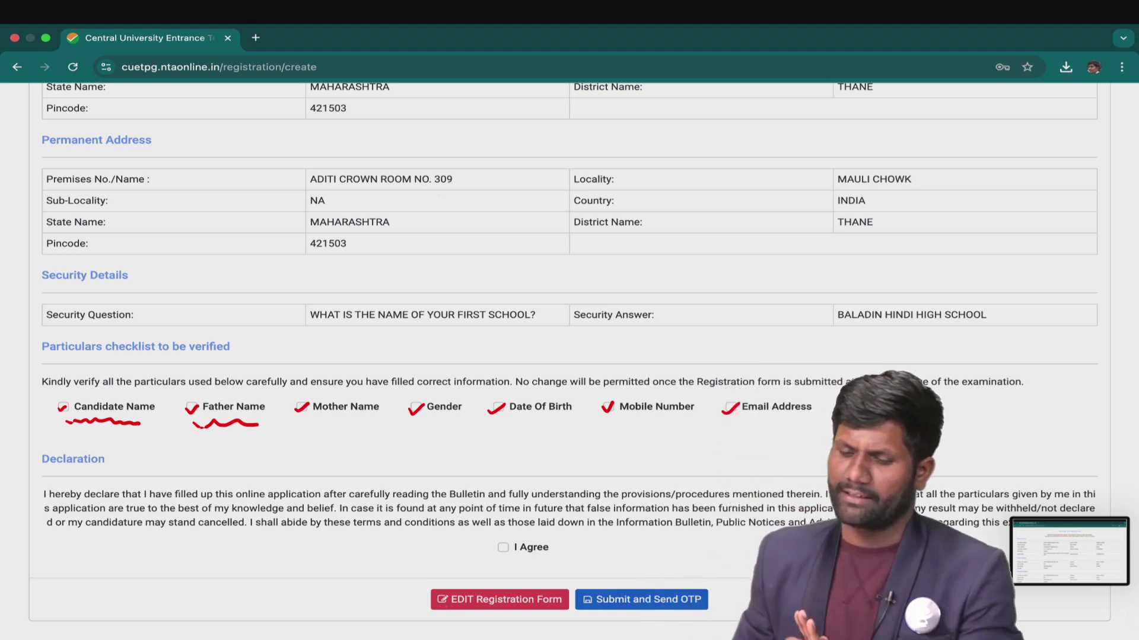
Mark the edit option, the Declaration and its I Agree tick, and the Submit and Send OTP step.
{"action": "left_click_drag", "start_coordinate": [472, 576], "coordinate": [417, 618]}
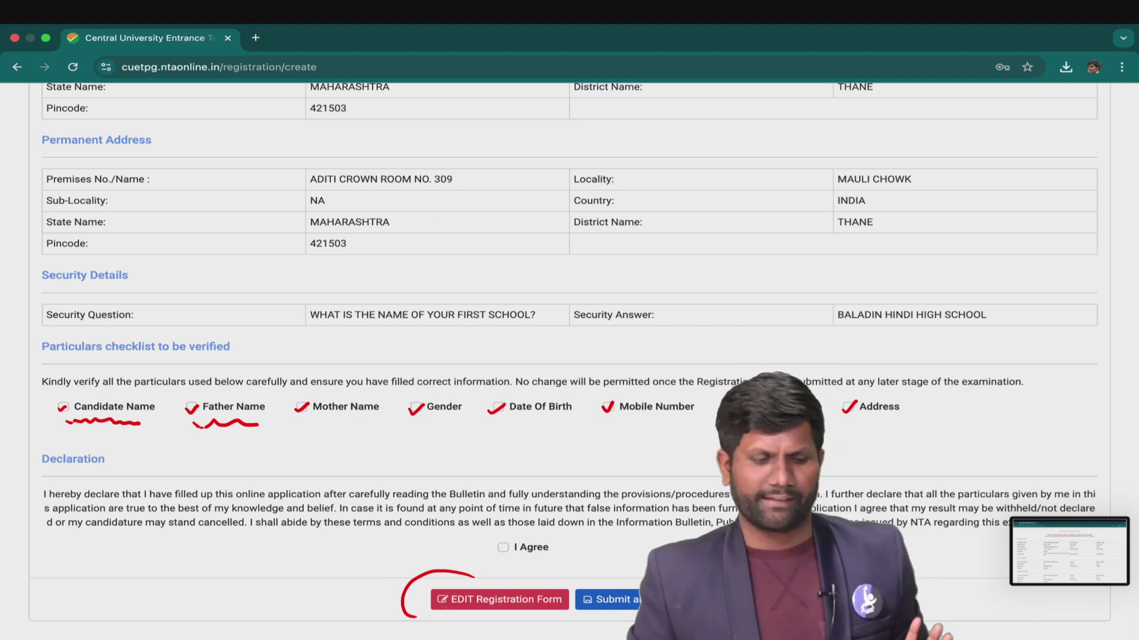
{"action": "left_click_drag", "start_coordinate": [46, 472], "coordinate": [75, 471]}
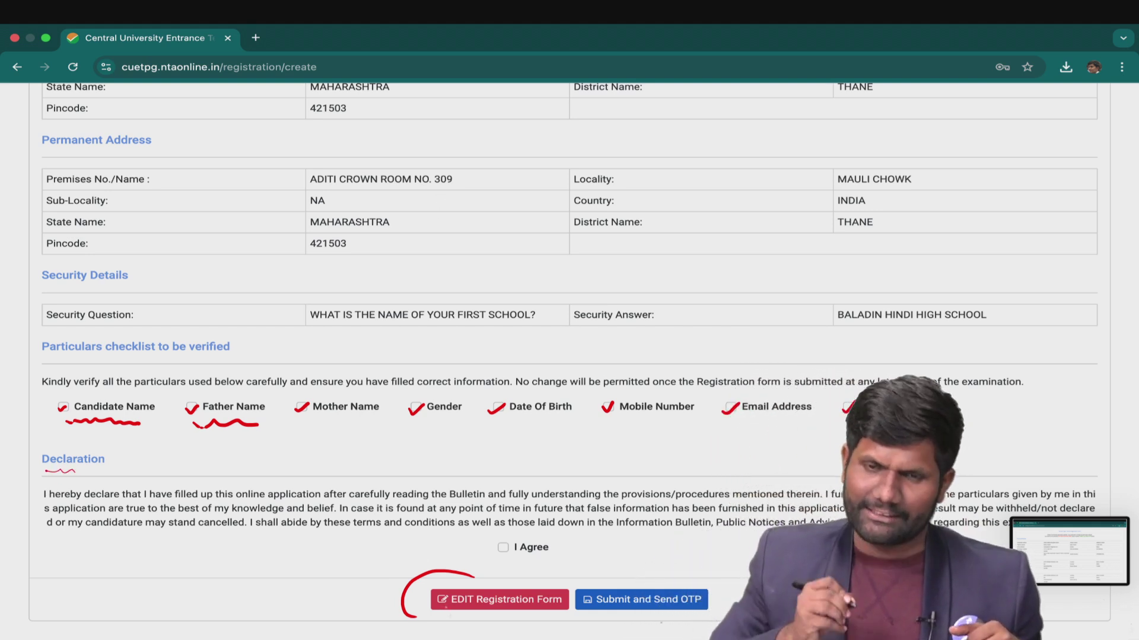
{"action": "left_click_drag", "start_coordinate": [93, 536], "coordinate": [145, 535]}
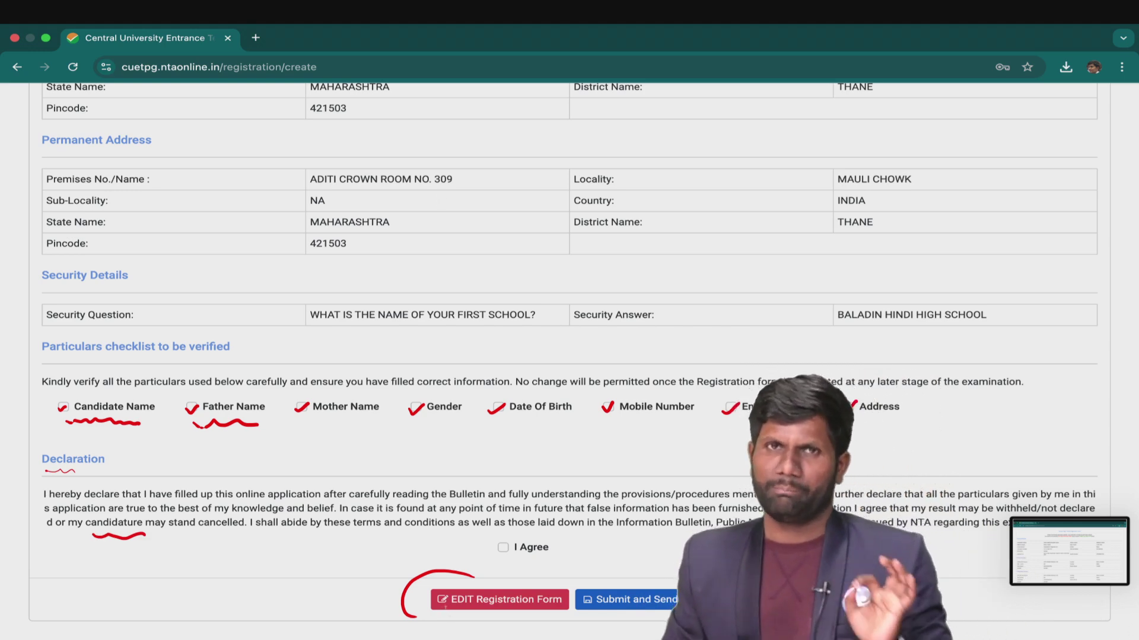
{"action": "mouse_move", "coordinate": [495, 562]}
{"action": "left_mouse_down"}
{"action": "mouse_move", "coordinate": [509, 564]}
{"action": "mouse_move", "coordinate": [543, 528]}
{"action": "mouse_move", "coordinate": [470, 550]}
{"action": "mouse_move", "coordinate": [508, 543]}
{"action": "left_mouse_up"}
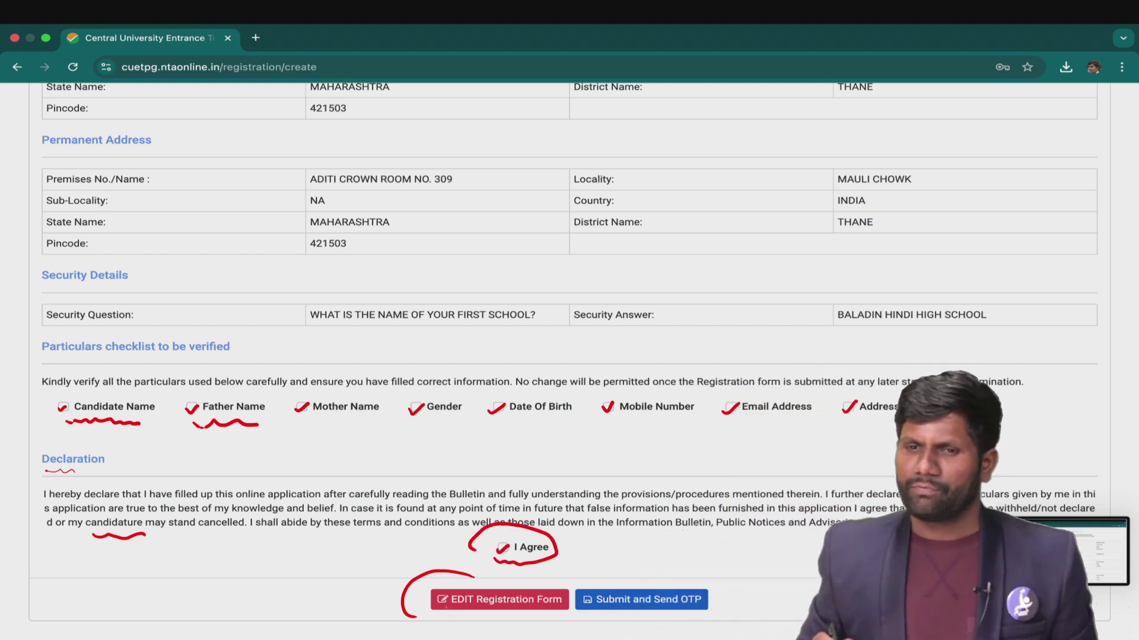
{"action": "left_click_drag", "start_coordinate": [615, 594], "coordinate": [652, 572]}
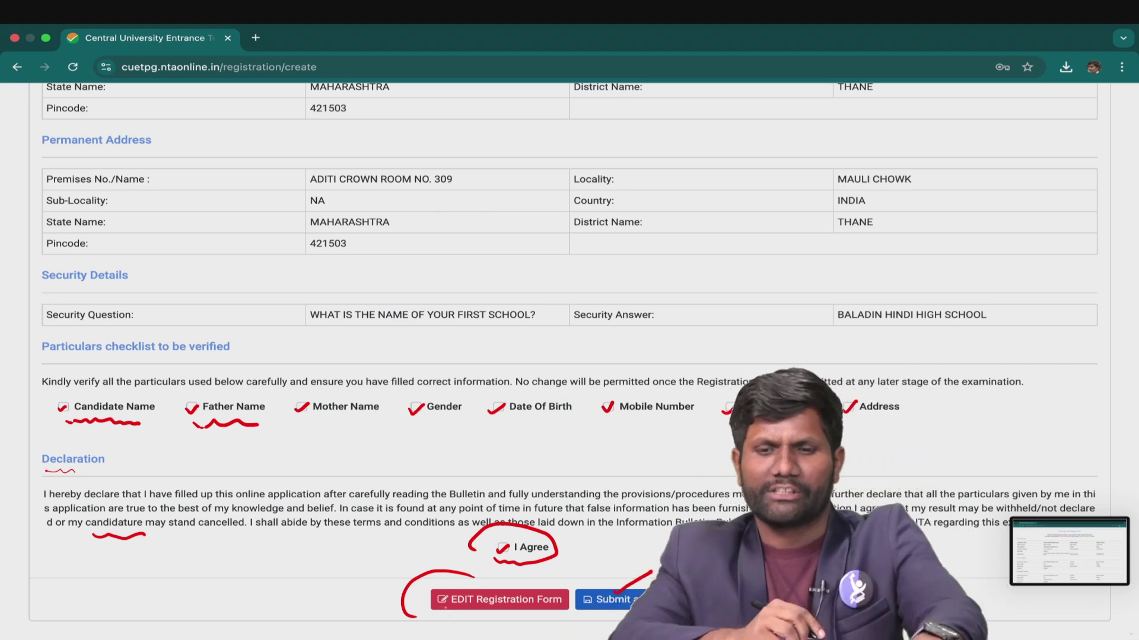
{"action": "key", "text": "Right"}
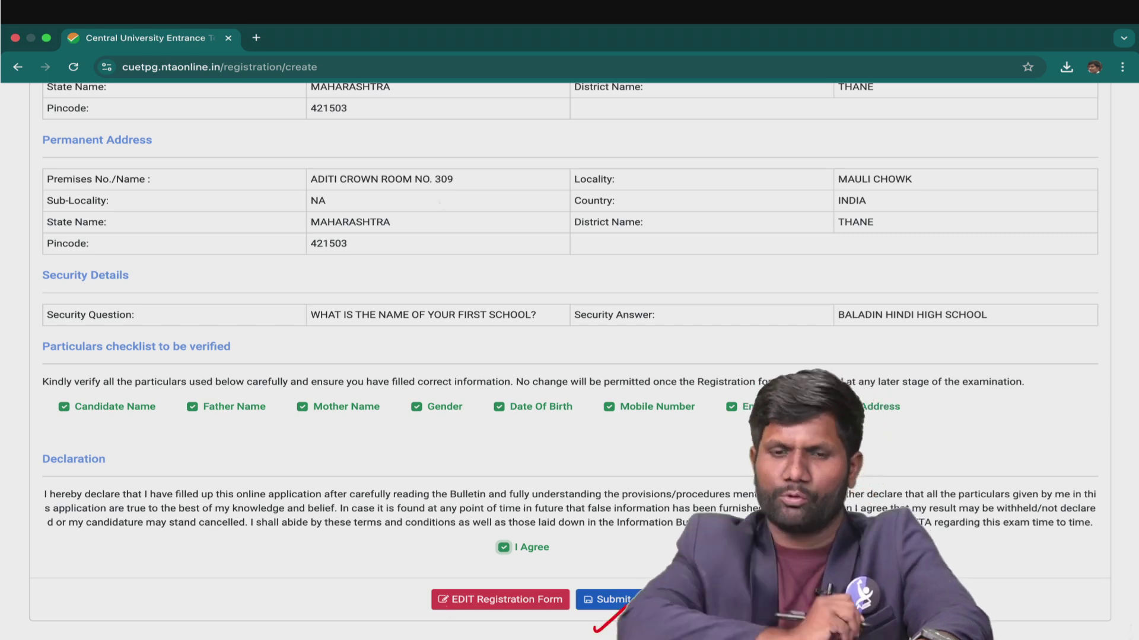
Submit the form, request the OTP and confirm with Yes.
{"action": "key", "text": "Right"}
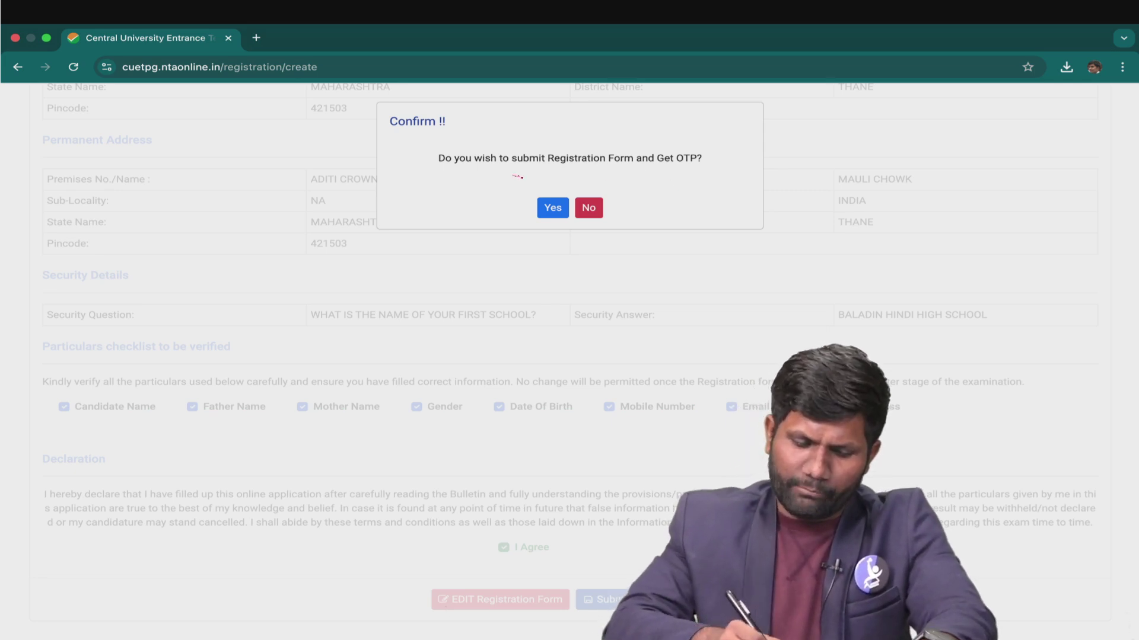
{"action": "left_click", "coordinate": [552, 207]}
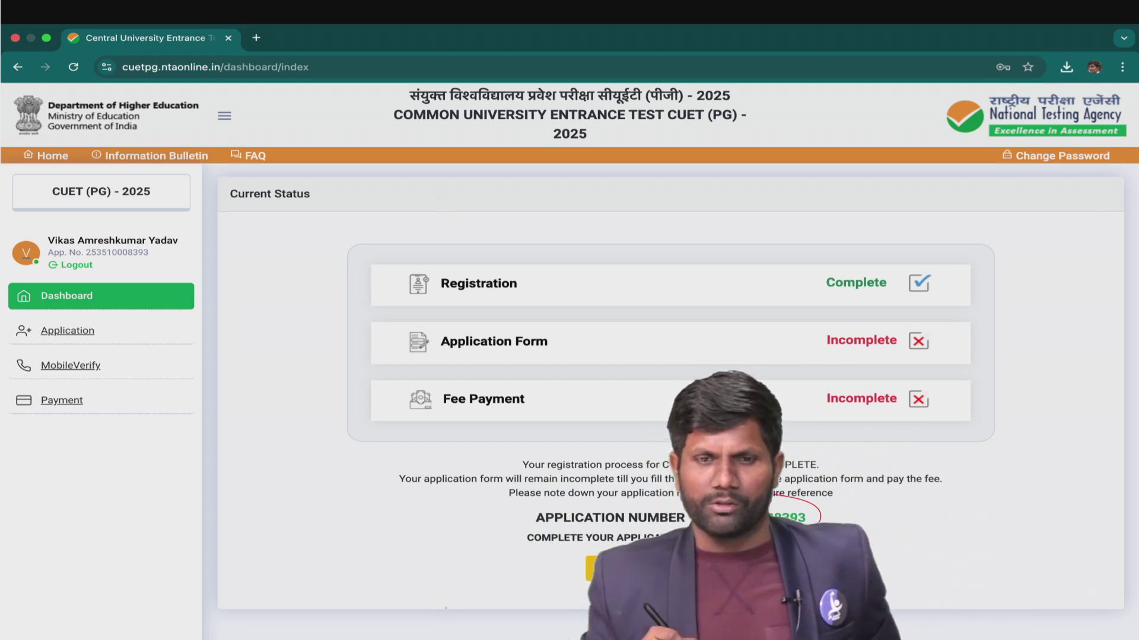
Note Registration as complete and proceed to the application's Contact Details step.
{"action": "left_click_drag", "start_coordinate": [551, 289], "coordinate": [596, 267]}
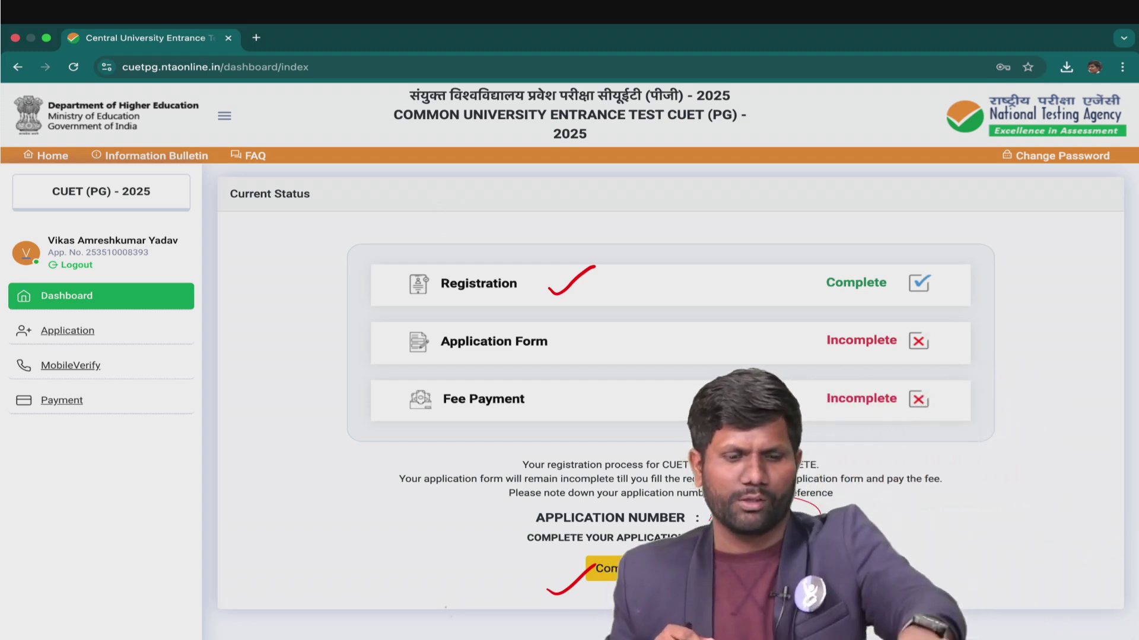
{"action": "key", "text": "Right"}
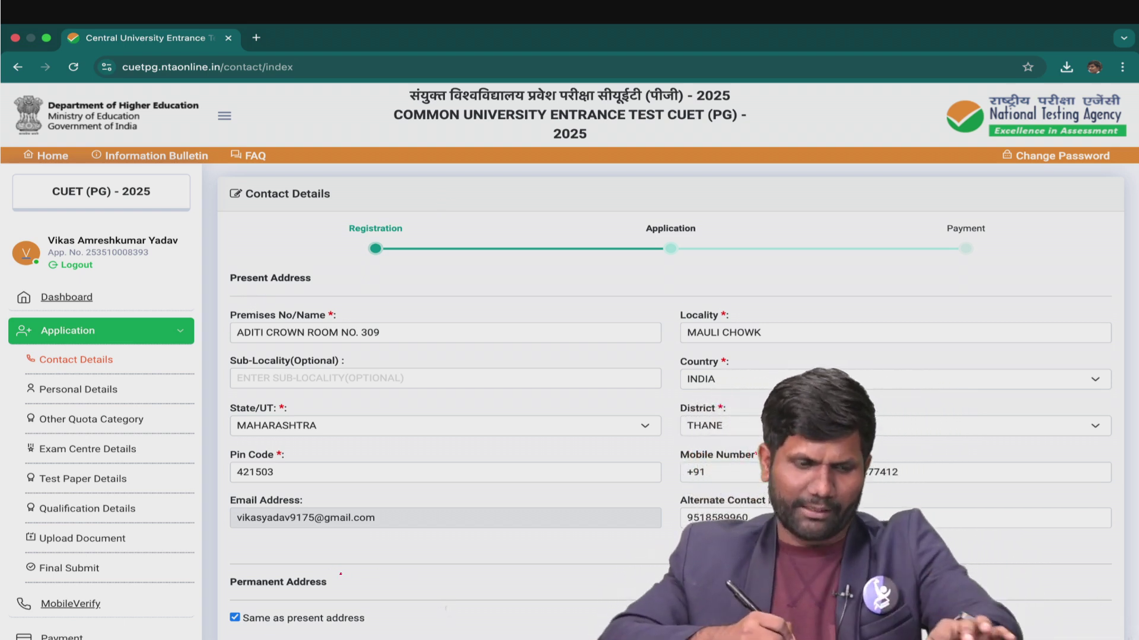
Bring the declaration into view and enter the captcha code to finish the contact details.
{"action": "key", "text": "Right"}
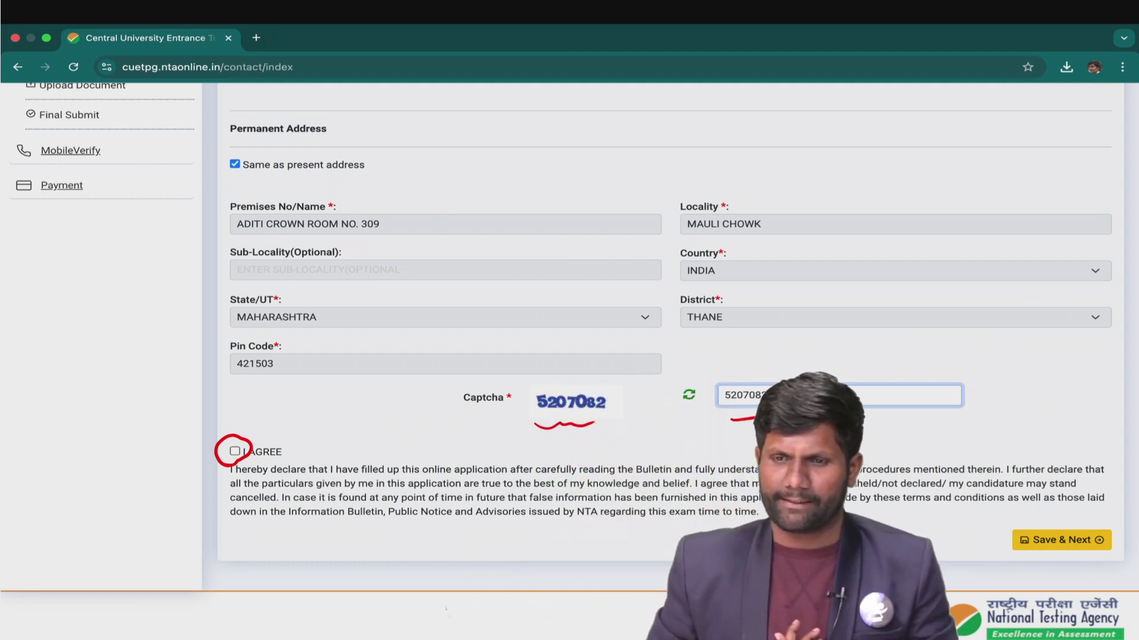
{"action": "type", "text": "5207082"}
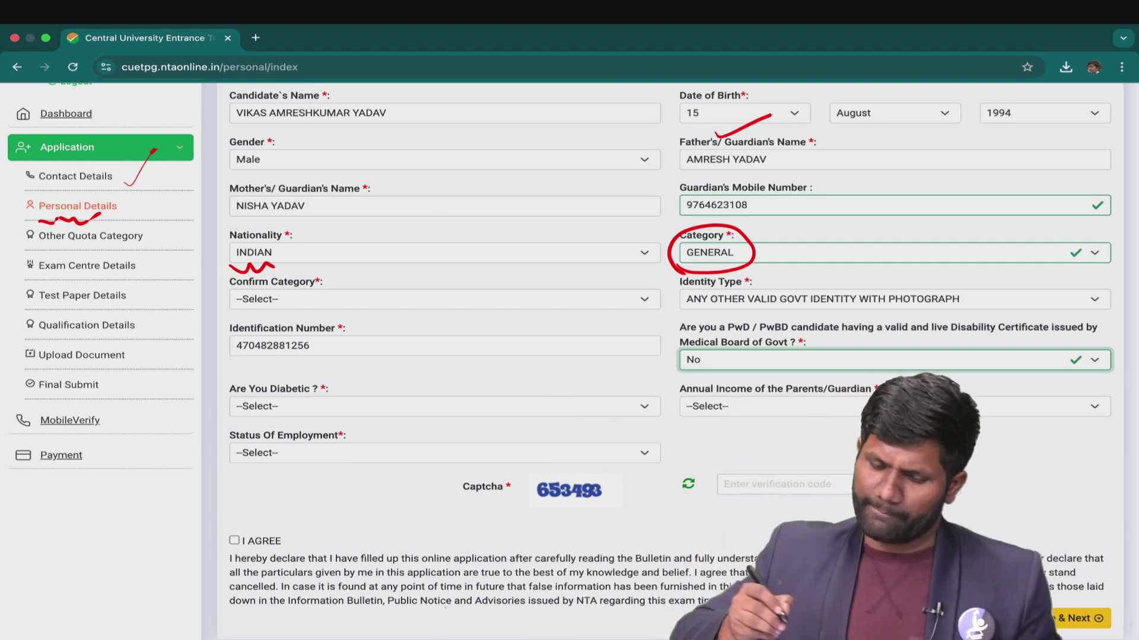
Set Personal Details to Diabetic No and parent/guardian income 200001 - 300000.
{"action": "left_click_drag", "start_coordinate": [252, 313], "coordinate": [298, 311]}
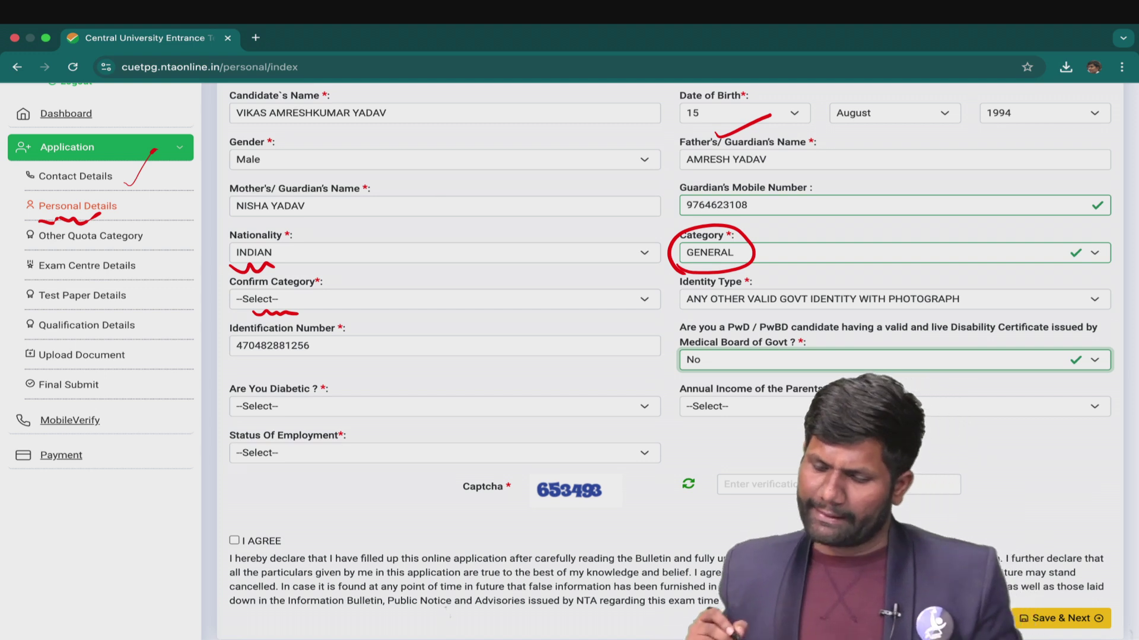
{"action": "left_click", "coordinate": [687, 312]}
{"action": "left_click_drag", "start_coordinate": [727, 312], "coordinate": [729, 312]}
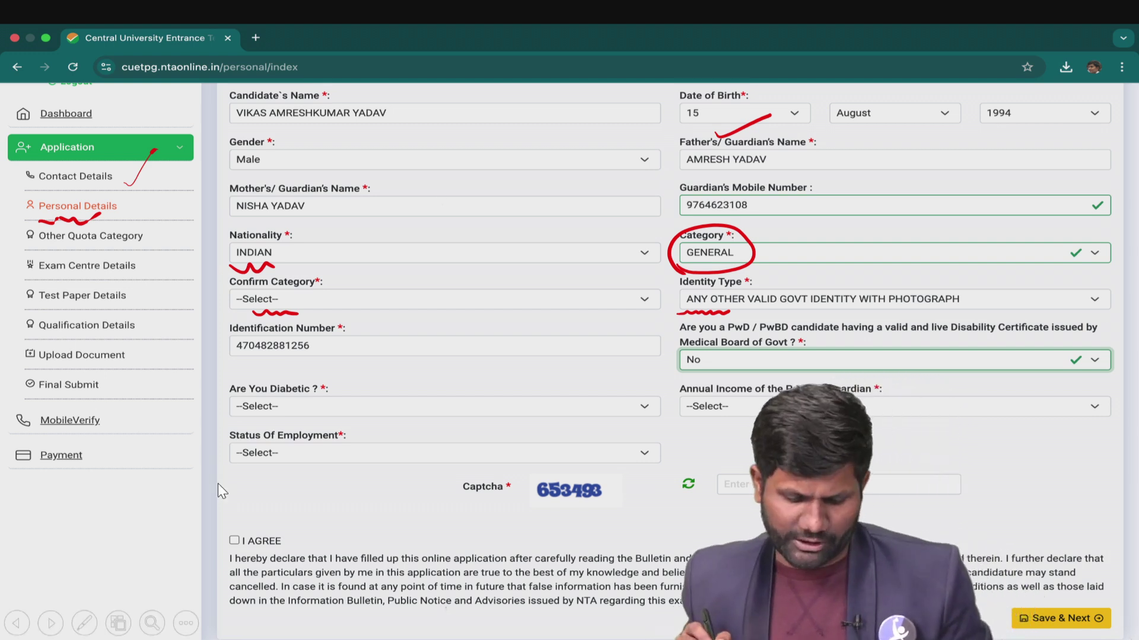
{"action": "left_click_drag", "start_coordinate": [700, 338], "coordinate": [744, 339]}
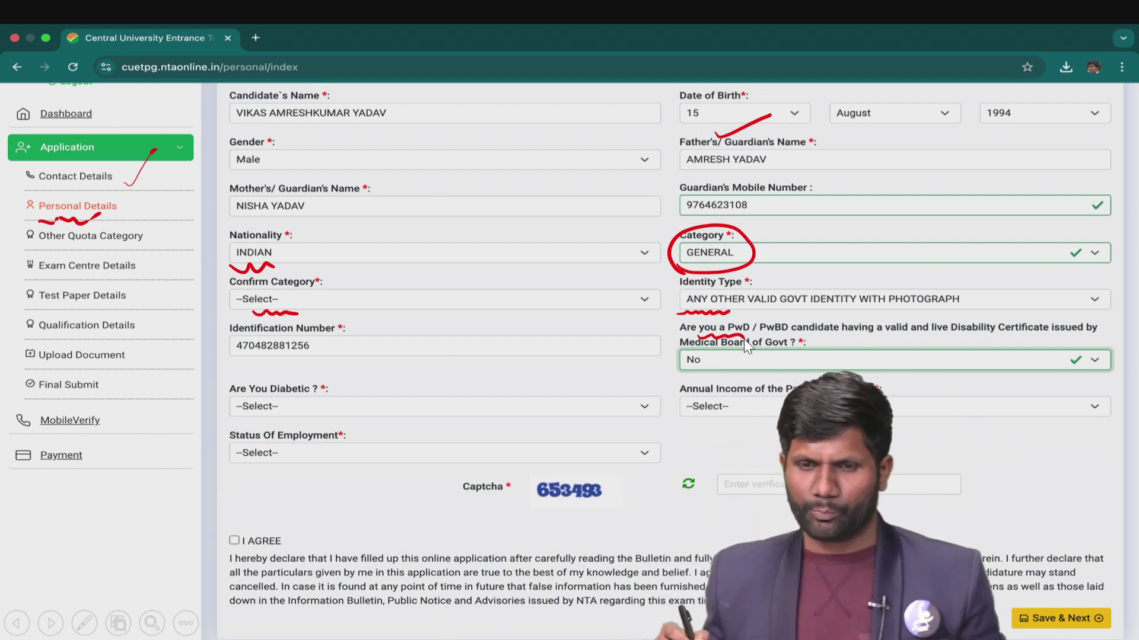
{"action": "left_click_drag", "start_coordinate": [234, 423], "coordinate": [285, 420]}
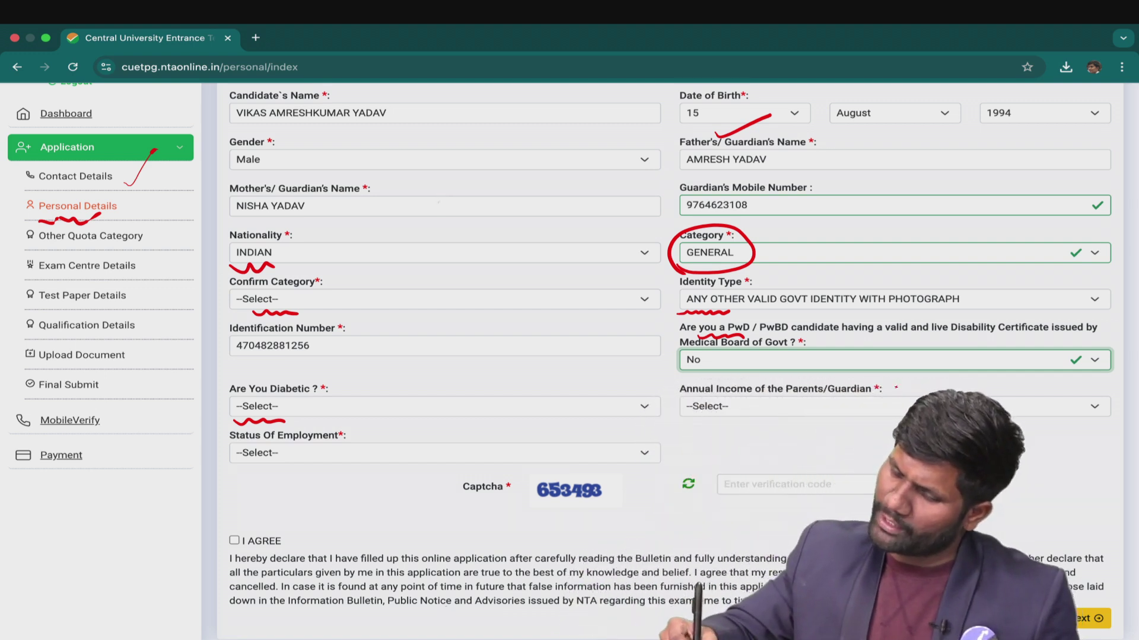
{"action": "left_click_drag", "start_coordinate": [904, 379], "coordinate": [888, 377]}
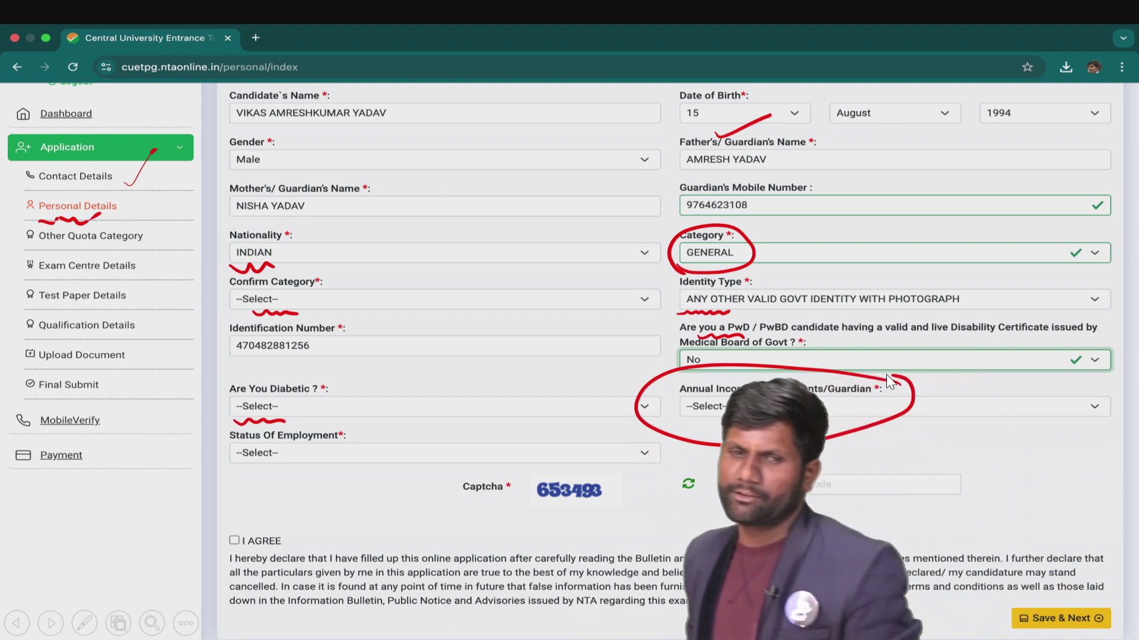
{"action": "left_click_drag", "start_coordinate": [741, 417], "coordinate": [759, 403]}
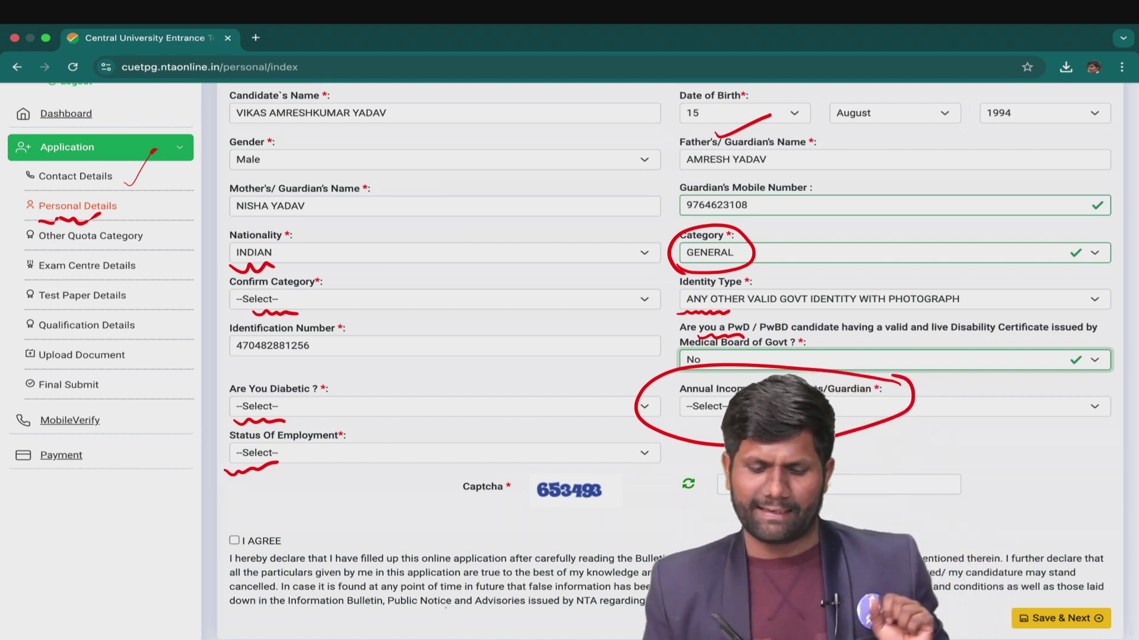
Enter the captcha, agree to the declaration, choose Unemployed and save Personal Details.
{"action": "mouse_move", "coordinate": [453, 504]}
{"action": "left_mouse_down"}
{"action": "mouse_move", "coordinate": [463, 506]}
{"action": "mouse_move", "coordinate": [457, 493]}
{"action": "left_mouse_up"}
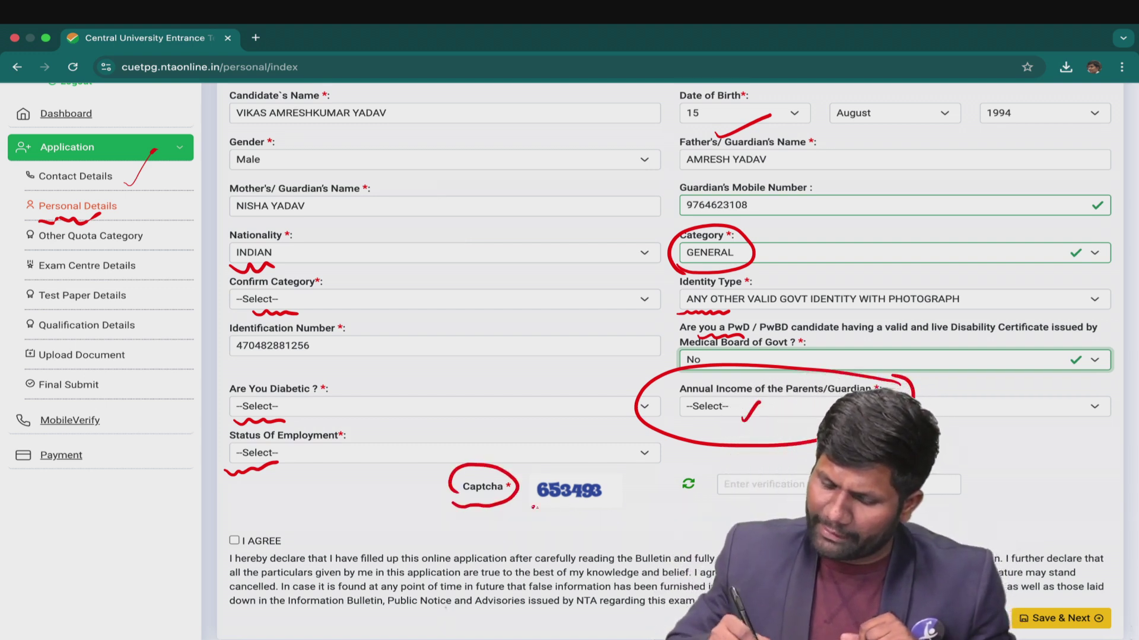
{"action": "left_click_drag", "start_coordinate": [533, 507], "coordinate": [599, 506]}
{"action": "left_click_drag", "start_coordinate": [722, 511], "coordinate": [776, 492]}
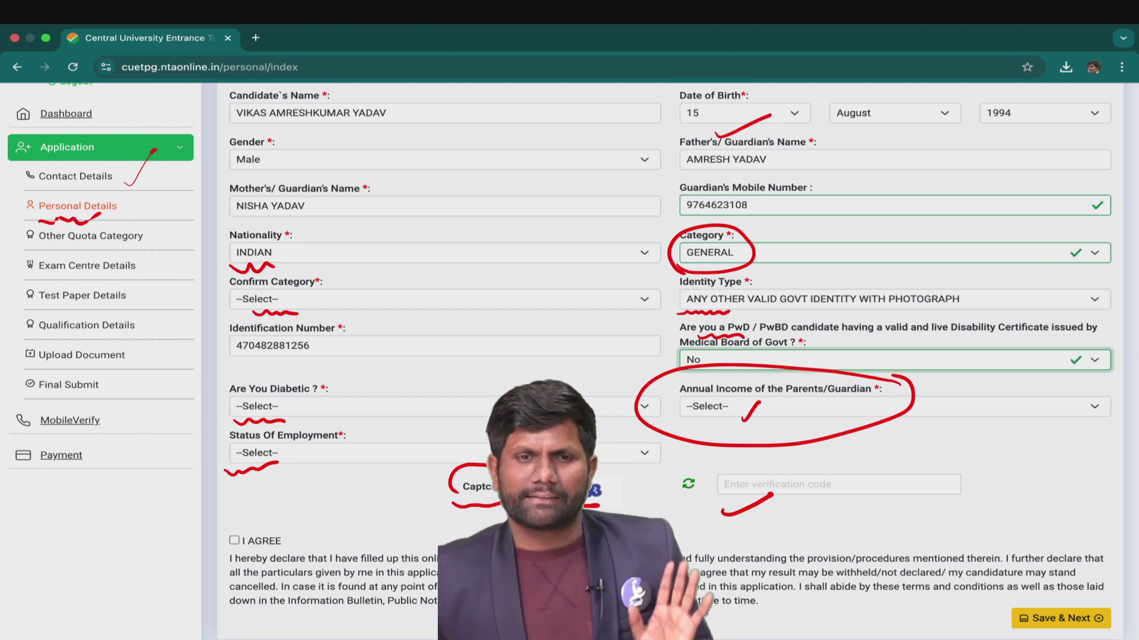
{"action": "left_click_drag", "start_coordinate": [223, 555], "coordinate": [236, 536]}
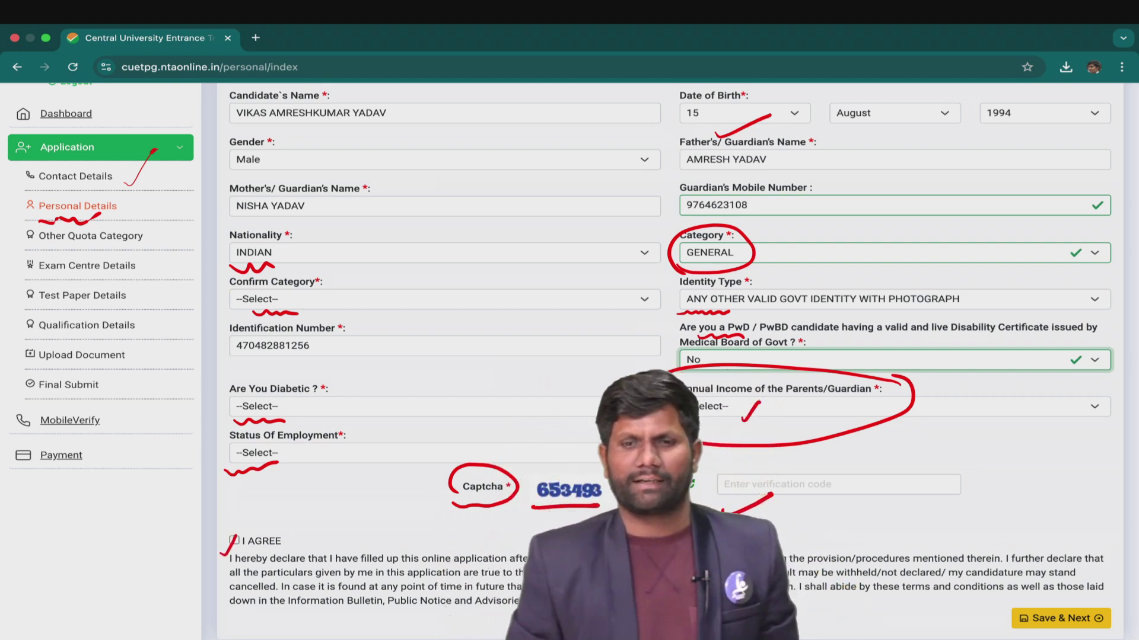
{"action": "mouse_move", "coordinate": [1071, 593]}
{"action": "left_mouse_down"}
{"action": "mouse_move", "coordinate": [1104, 608]}
{"action": "mouse_move", "coordinate": [1066, 598]}
{"action": "left_mouse_up"}
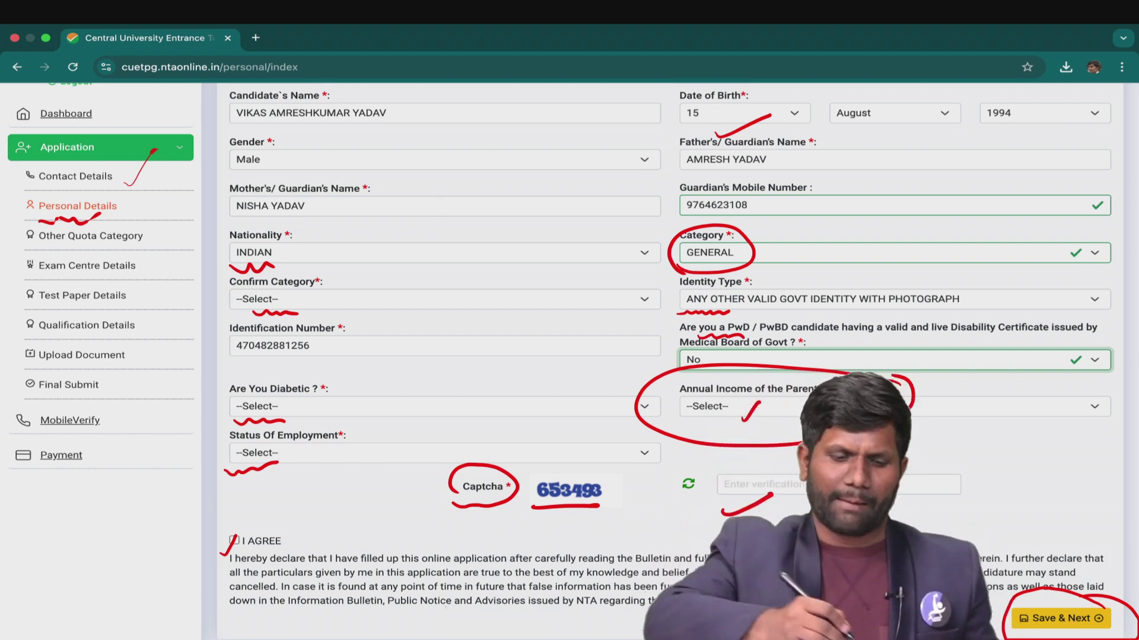
{"action": "left_click_drag", "start_coordinate": [122, 178], "coordinate": [147, 163]}
{"action": "left_click_drag", "start_coordinate": [125, 213], "coordinate": [149, 195]}
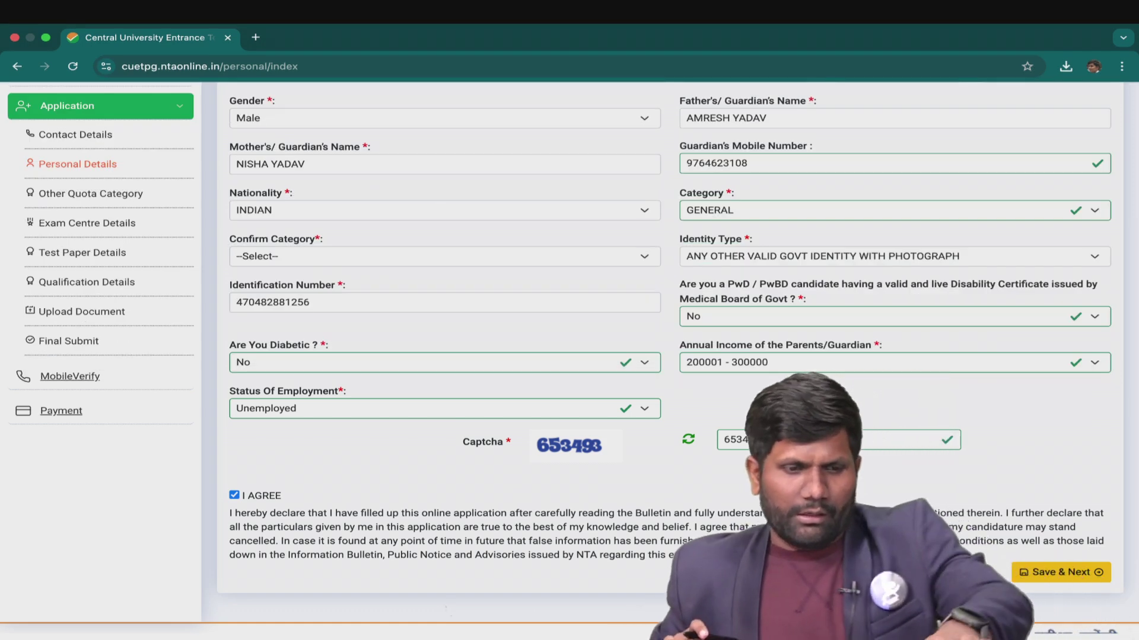
{"action": "left_click_drag", "start_coordinate": [242, 439], "coordinate": [301, 408]}
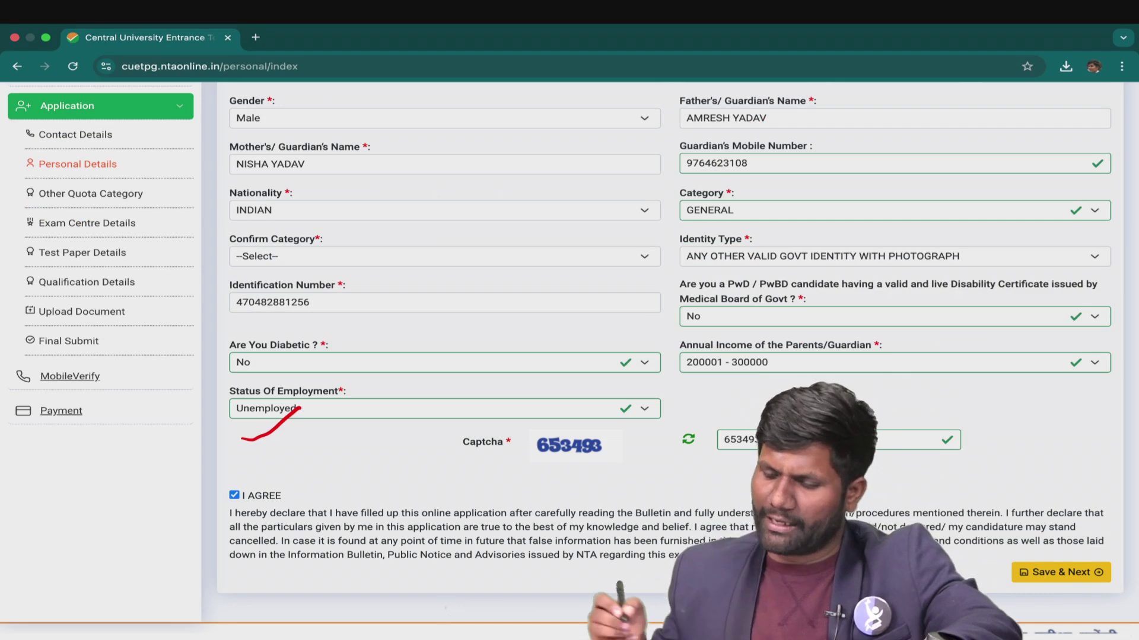
{"action": "left_click_drag", "start_coordinate": [988, 600], "coordinate": [1031, 579]}
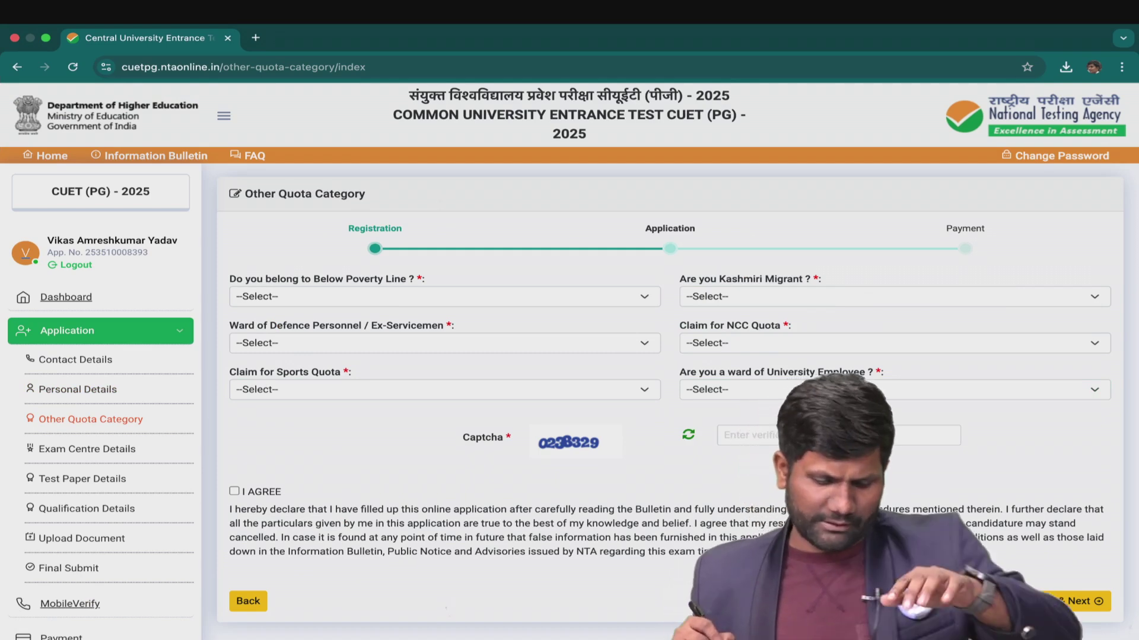
Fill the Other Quota Category dropdowns and save the section with captcha and I AGREE.
{"action": "mouse_move", "coordinate": [33, 430]}
{"action": "left_mouse_down"}
{"action": "mouse_move", "coordinate": [145, 430]}
{"action": "mouse_move", "coordinate": [25, 420]}
{"action": "left_mouse_up"}
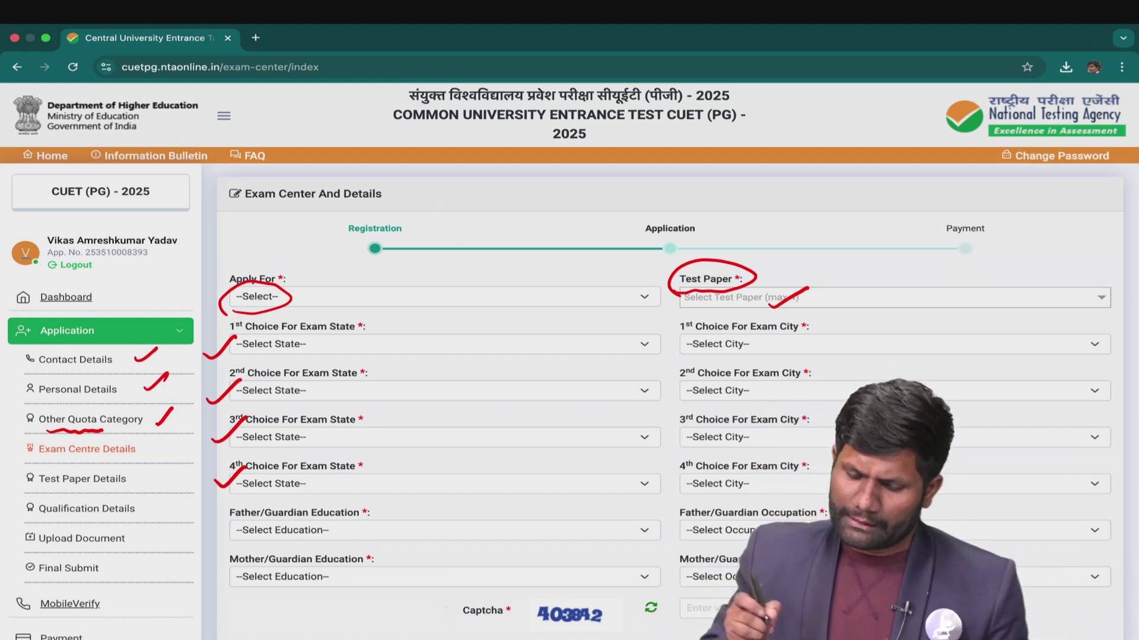
Fill the exam centre, test paper and Father/Guardian Education fields, then save.
{"action": "mouse_move", "coordinate": [378, 503]}
{"action": "left_mouse_down"}
{"action": "mouse_move", "coordinate": [263, 494]}
{"action": "mouse_move", "coordinate": [247, 524]}
{"action": "mouse_move", "coordinate": [385, 522]}
{"action": "mouse_move", "coordinate": [362, 507]}
{"action": "left_mouse_up"}
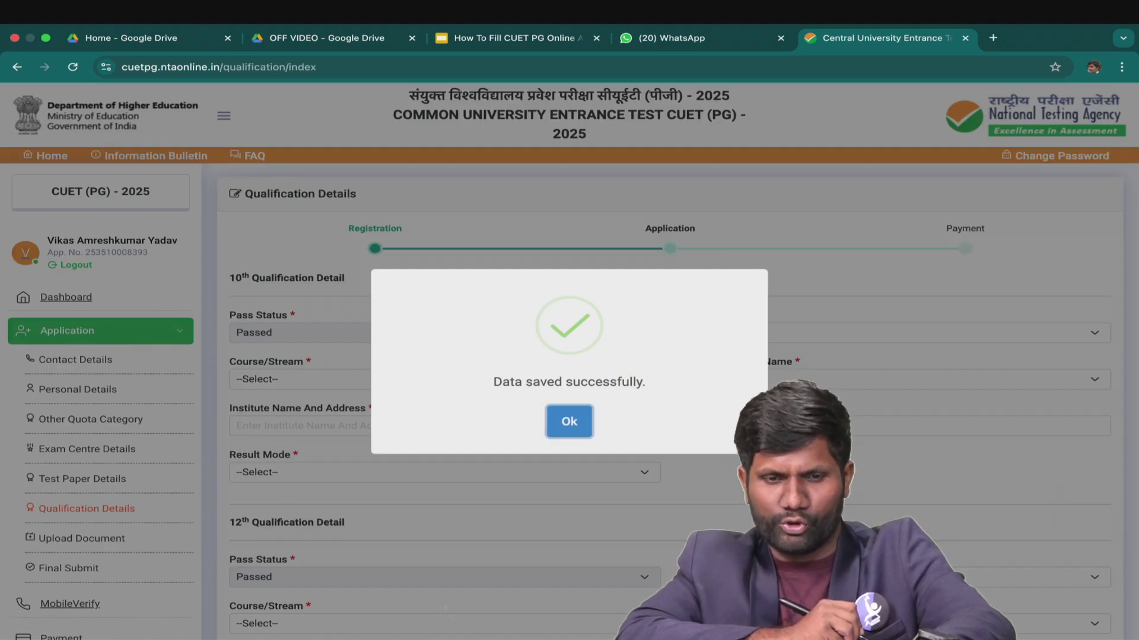
Fill the 10th details: passed 2010, Maharashtra board, Percentage mode, 512/550 (93.09%).
{"action": "key", "text": "Return"}
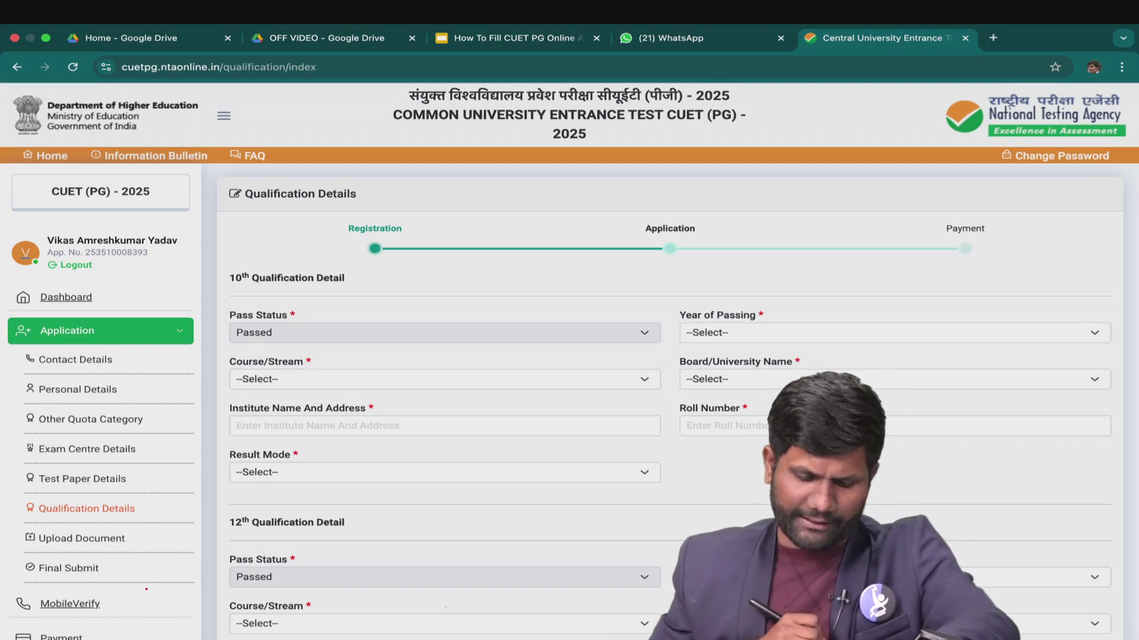
{"action": "left_click_drag", "start_coordinate": [131, 480], "coordinate": [166, 455]}
{"action": "left_click_drag", "start_coordinate": [52, 527], "coordinate": [129, 520]}
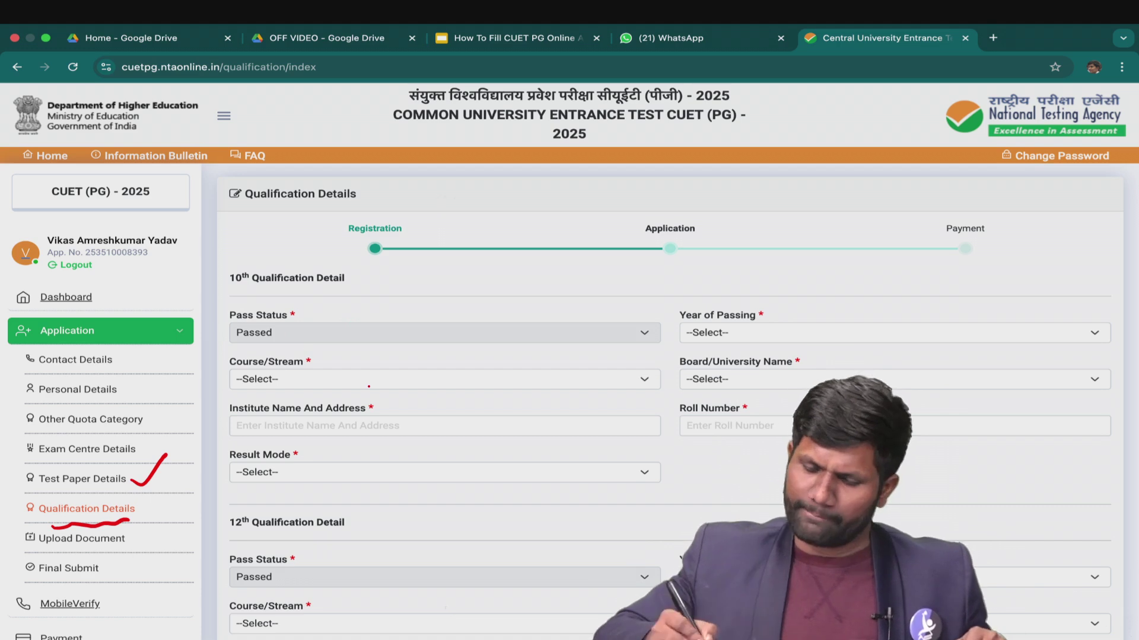
{"action": "mouse_move", "coordinate": [692, 348]}
{"action": "left_mouse_down"}
{"action": "mouse_move", "coordinate": [741, 343]}
{"action": "mouse_move", "coordinate": [683, 336]}
{"action": "left_mouse_up"}
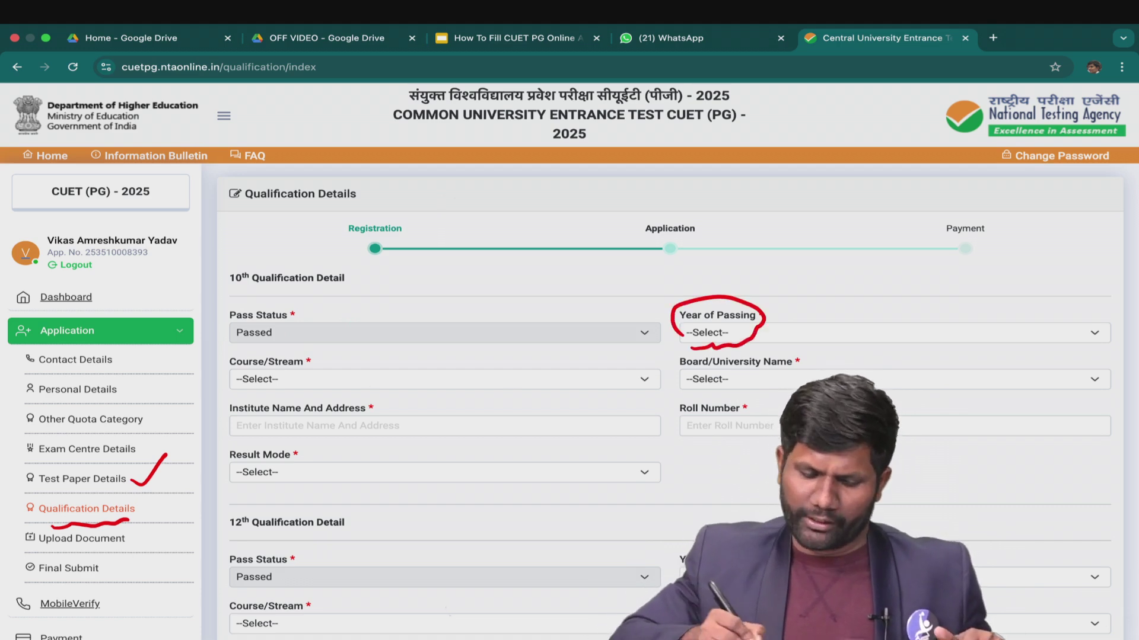
{"action": "left_click_drag", "start_coordinate": [257, 390], "coordinate": [291, 386]}
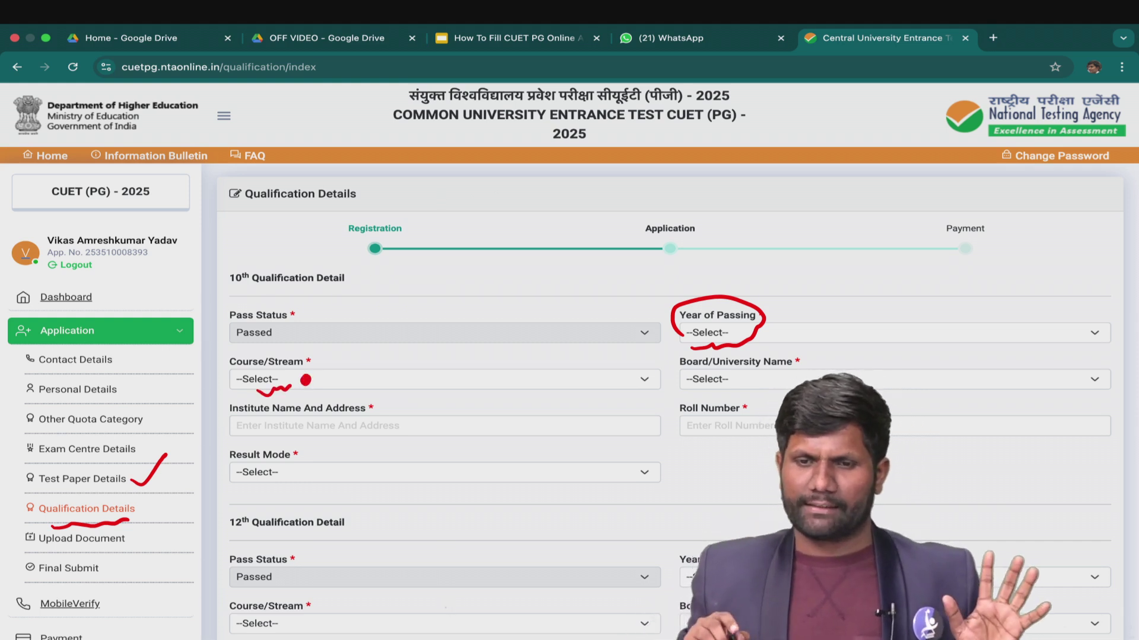
{"action": "left_click_drag", "start_coordinate": [702, 376], "coordinate": [765, 373]}
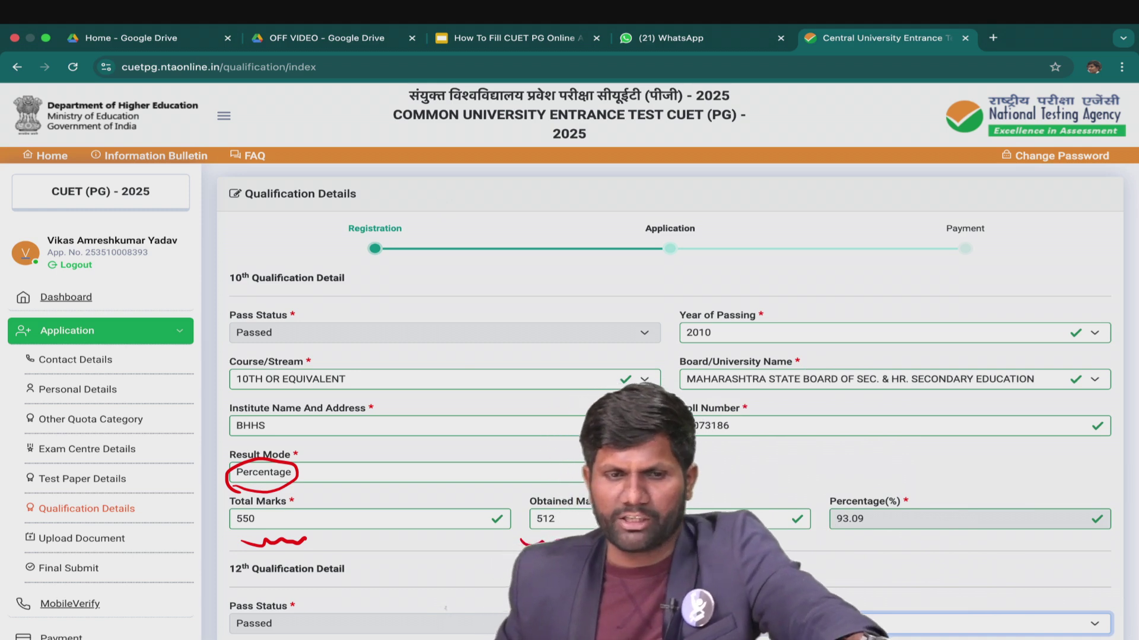
Fill 12th and B.sc graduation (2015, ICT Mumbai, 884/1000, 88.40%) and save.
{"action": "scroll", "coordinate": [669, 356], "scroll_direction": "down", "scroll_amount": 8}
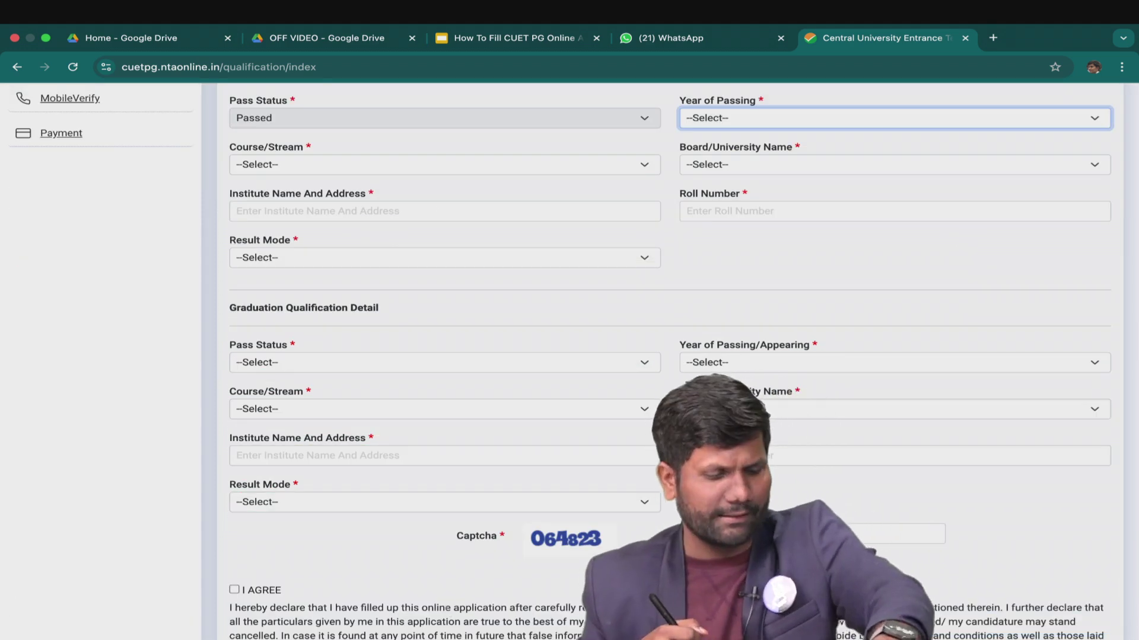
{"action": "left_click_drag", "start_coordinate": [221, 323], "coordinate": [361, 318]}
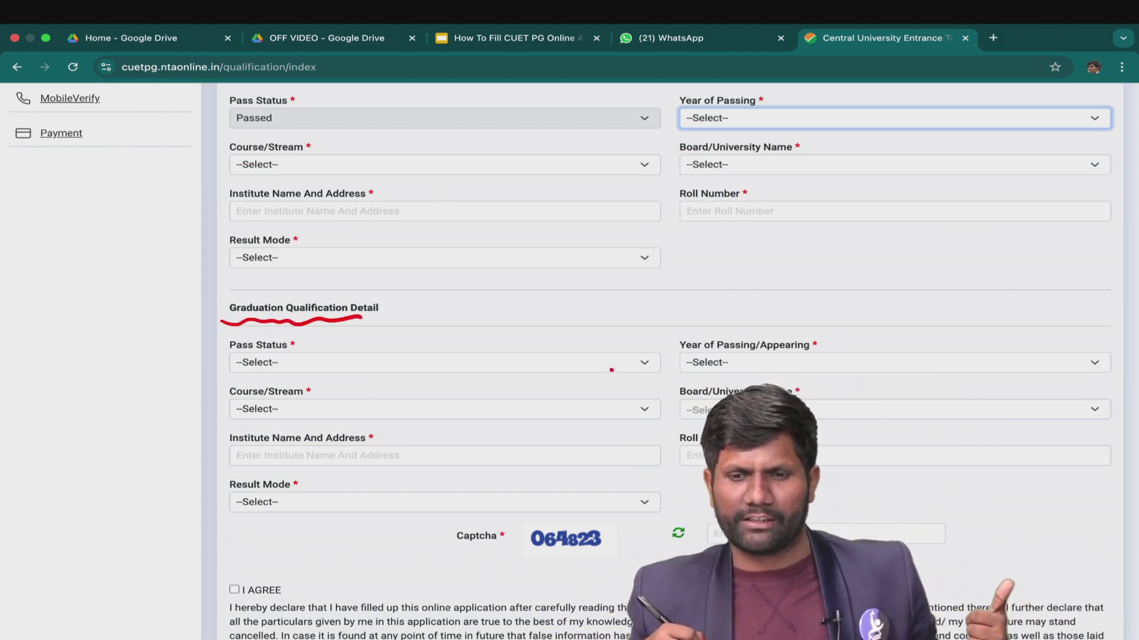
{"action": "mouse_move", "coordinate": [639, 358]}
{"action": "left_mouse_down"}
{"action": "mouse_move", "coordinate": [630, 370]}
{"action": "mouse_move", "coordinate": [641, 360]}
{"action": "left_mouse_up"}
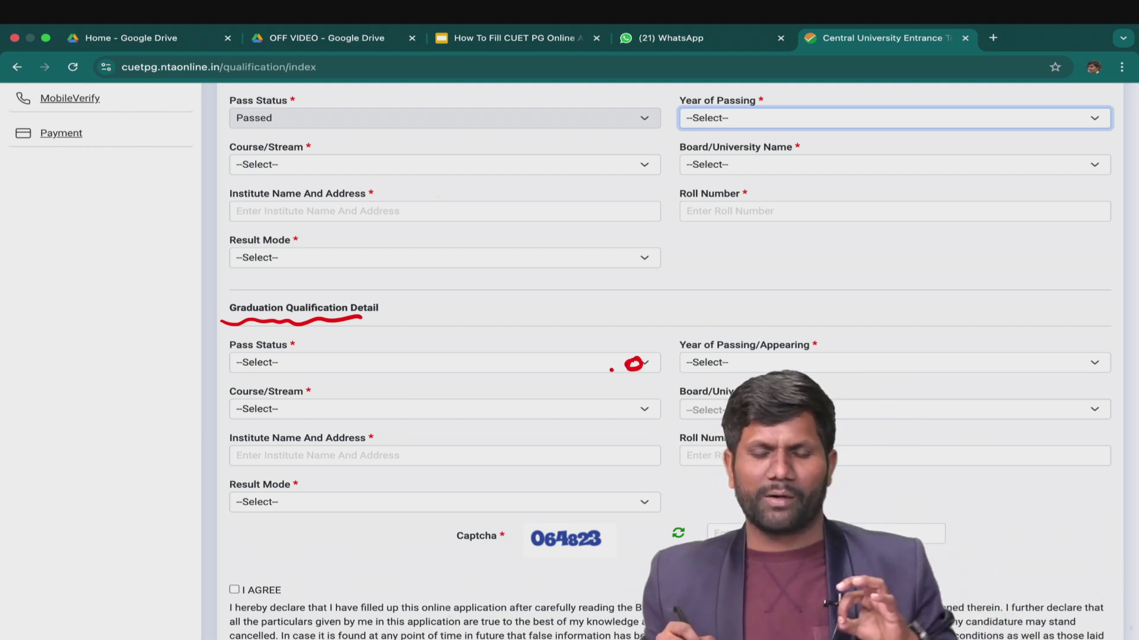
{"action": "left_click_drag", "start_coordinate": [512, 561], "coordinate": [584, 558]}
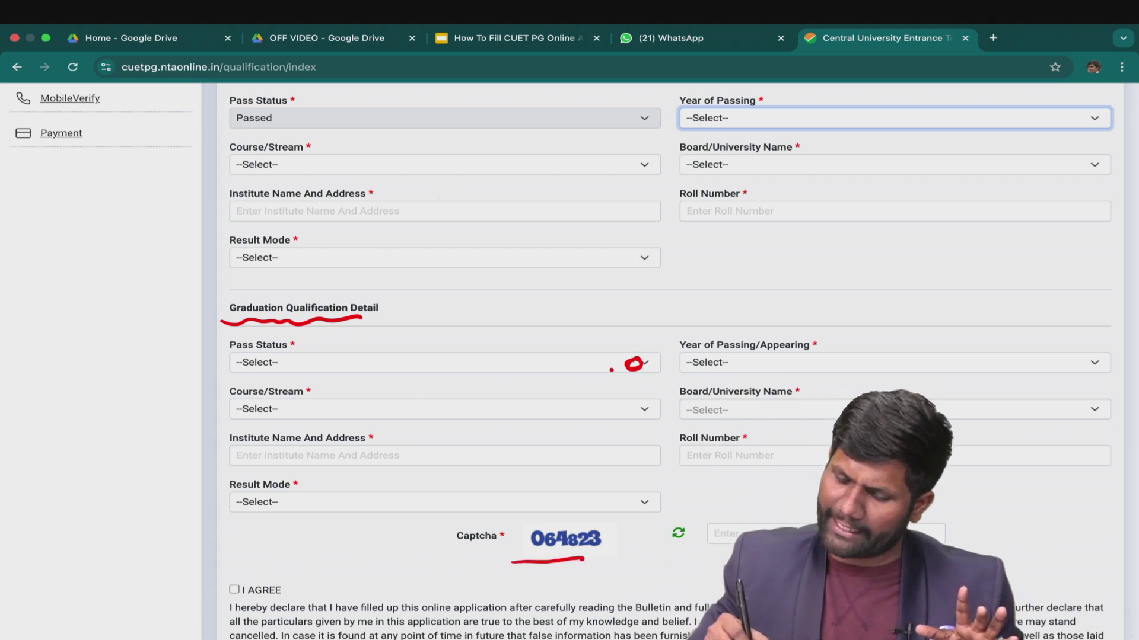
{"action": "left_click_drag", "start_coordinate": [220, 609], "coordinate": [249, 586]}
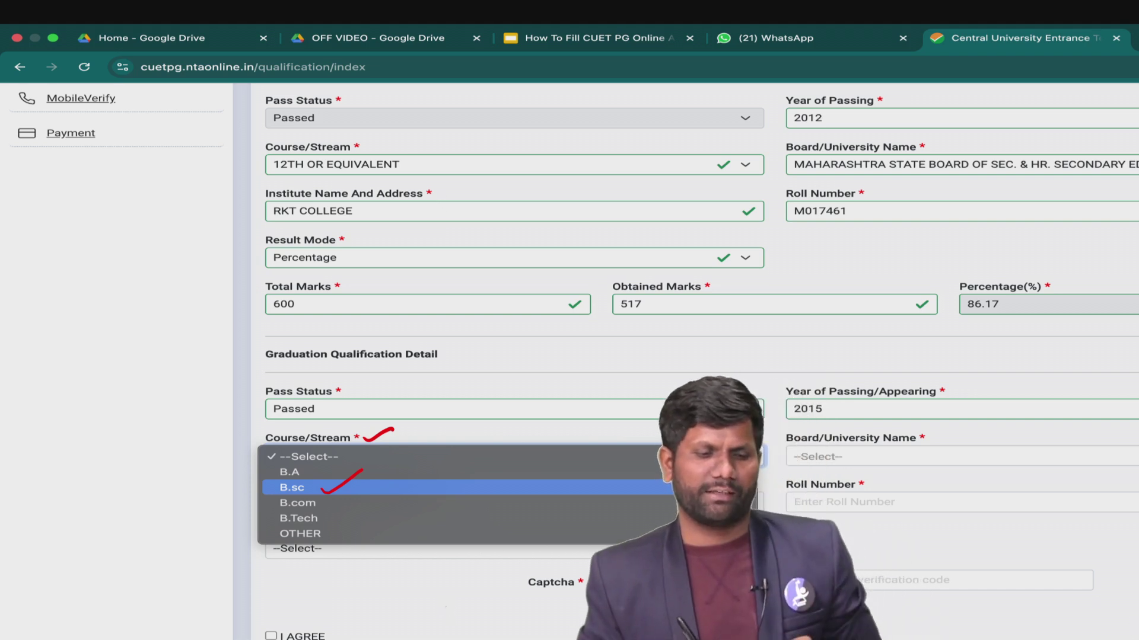
{"action": "mouse_move", "coordinate": [275, 466]}
{"action": "left_mouse_down"}
{"action": "mouse_move", "coordinate": [276, 523]}
{"action": "mouse_move", "coordinate": [353, 531]}
{"action": "left_mouse_up"}
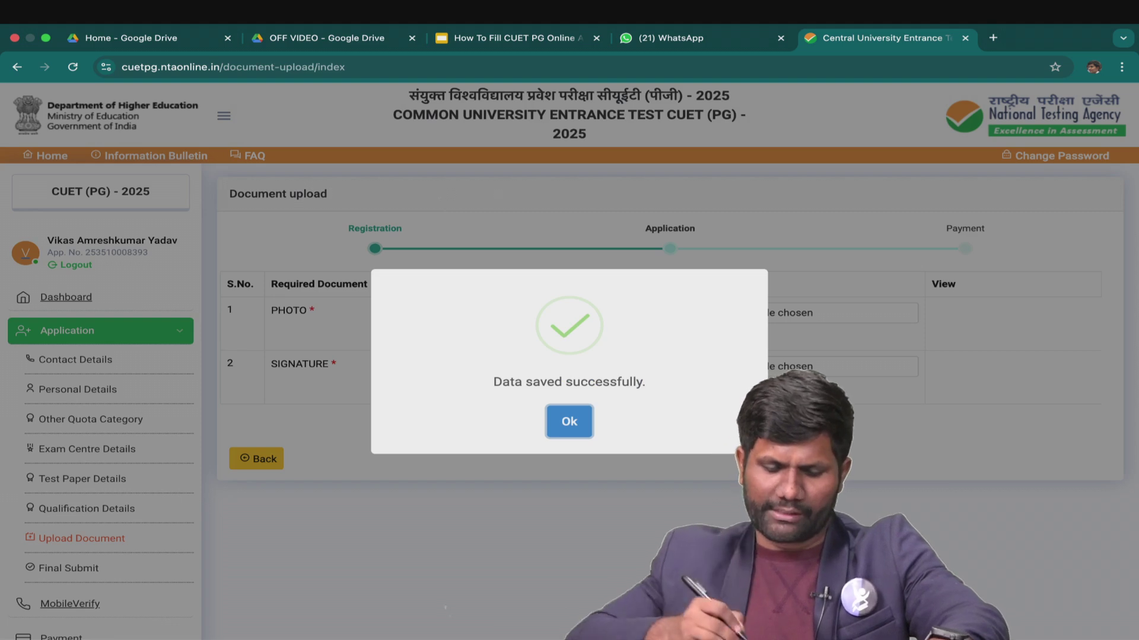
{"action": "left_click_drag", "start_coordinate": [625, 399], "coordinate": [674, 379]}
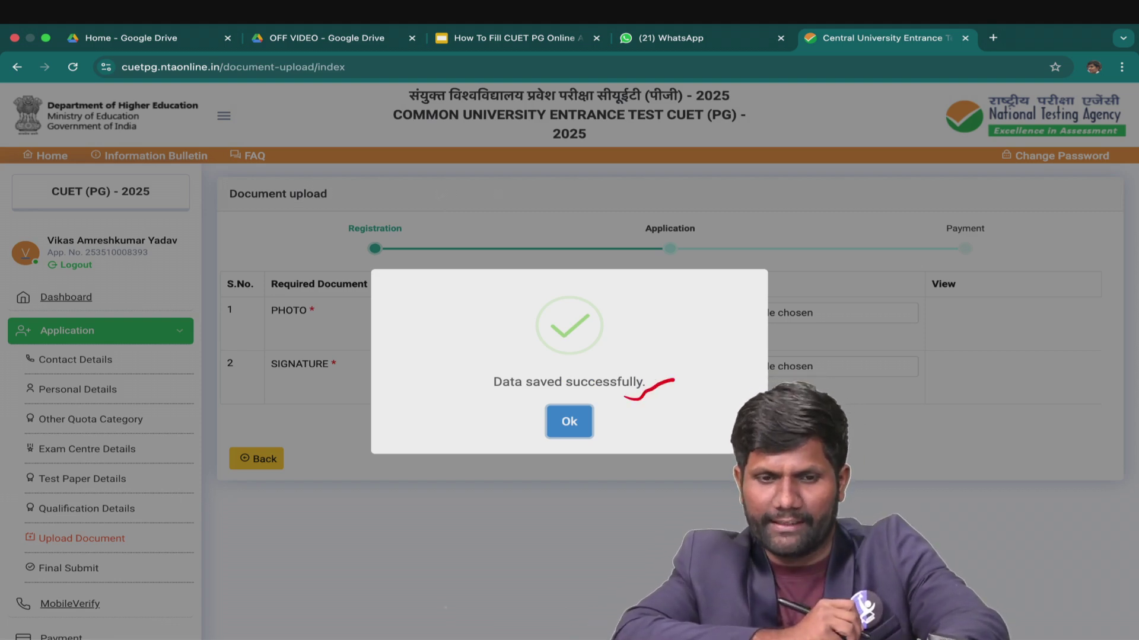
Upload the candidate's JPG photo (10-200 KB) in the PHOTO row.
{"action": "left_click_drag", "start_coordinate": [137, 513], "coordinate": [163, 492]}
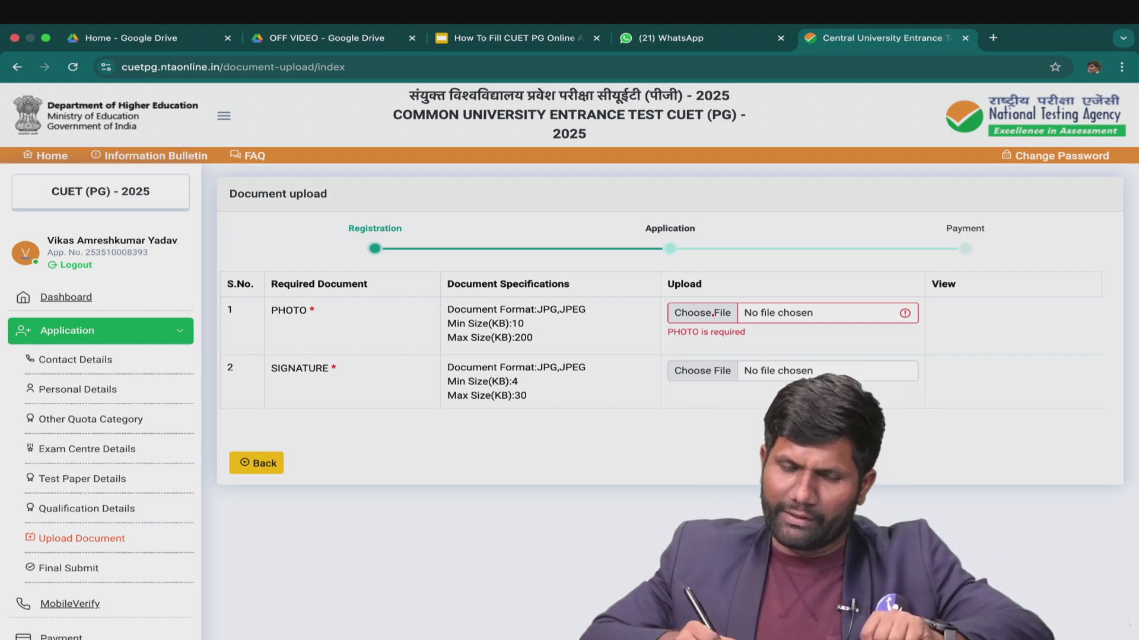
{"action": "mouse_move", "coordinate": [530, 323]}
{"action": "left_mouse_down"}
{"action": "mouse_move", "coordinate": [542, 322]}
{"action": "mouse_move", "coordinate": [536, 336]}
{"action": "left_mouse_up"}
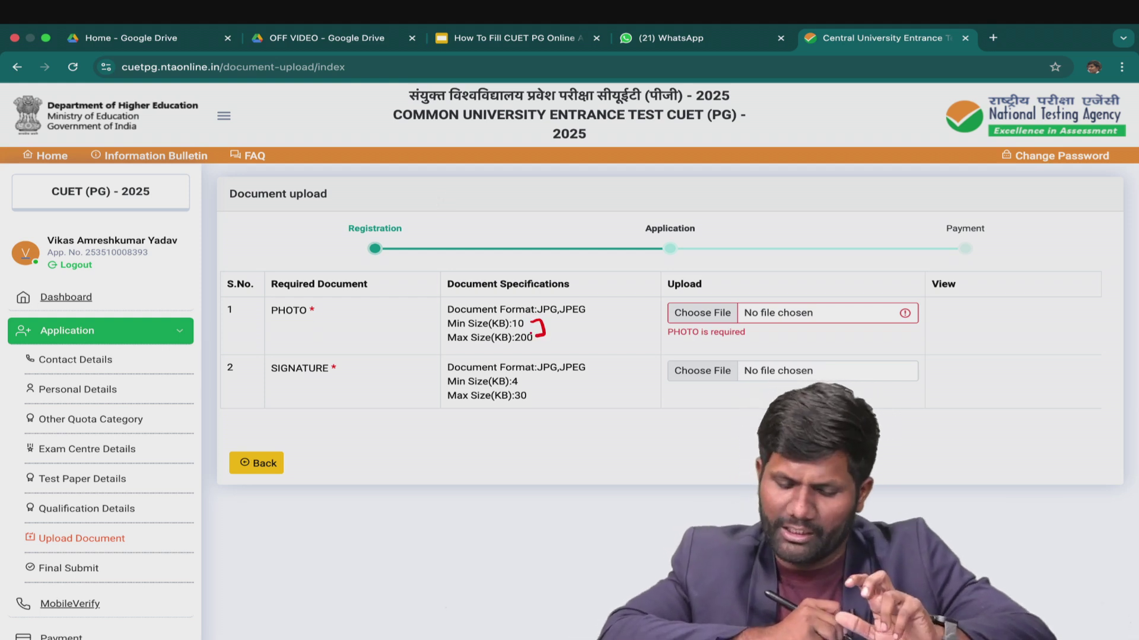
{"action": "mouse_move", "coordinate": [537, 321]}
{"action": "left_mouse_down"}
{"action": "mouse_move", "coordinate": [596, 314]}
{"action": "mouse_move", "coordinate": [558, 290]}
{"action": "mouse_move", "coordinate": [532, 314]}
{"action": "left_mouse_up"}
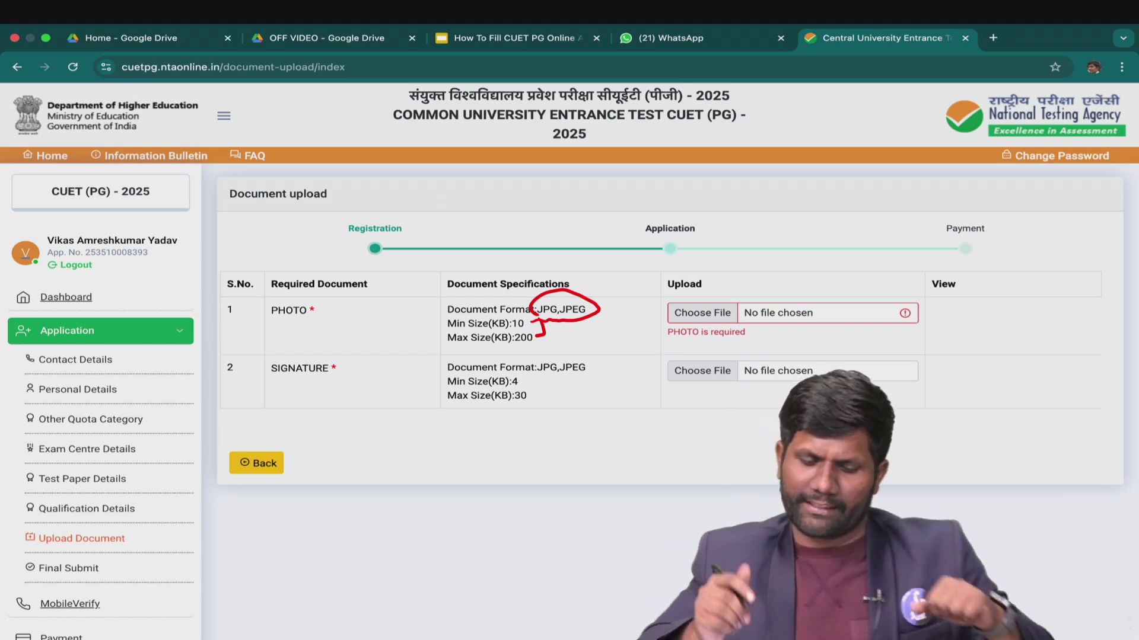
{"action": "left_click_drag", "start_coordinate": [561, 377], "coordinate": [588, 377]}
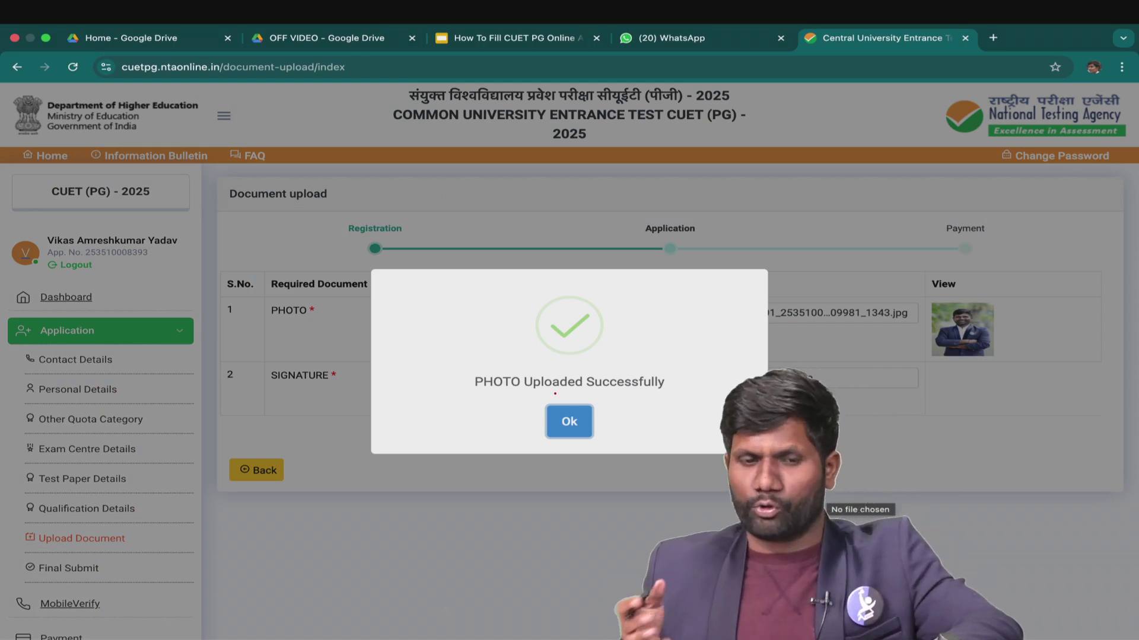
Upload the signature image, save both documents and verify the mobile number by OTP.
{"action": "left_click_drag", "start_coordinate": [468, 399], "coordinate": [516, 402]}
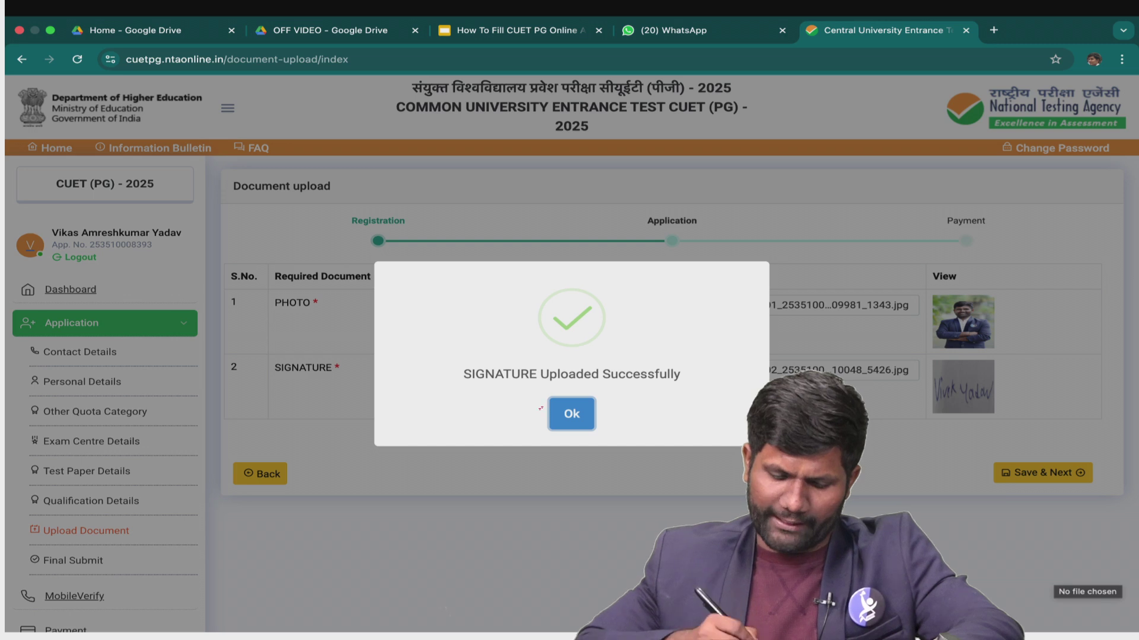
{"action": "left_click_drag", "start_coordinate": [467, 397], "coordinate": [541, 390]}
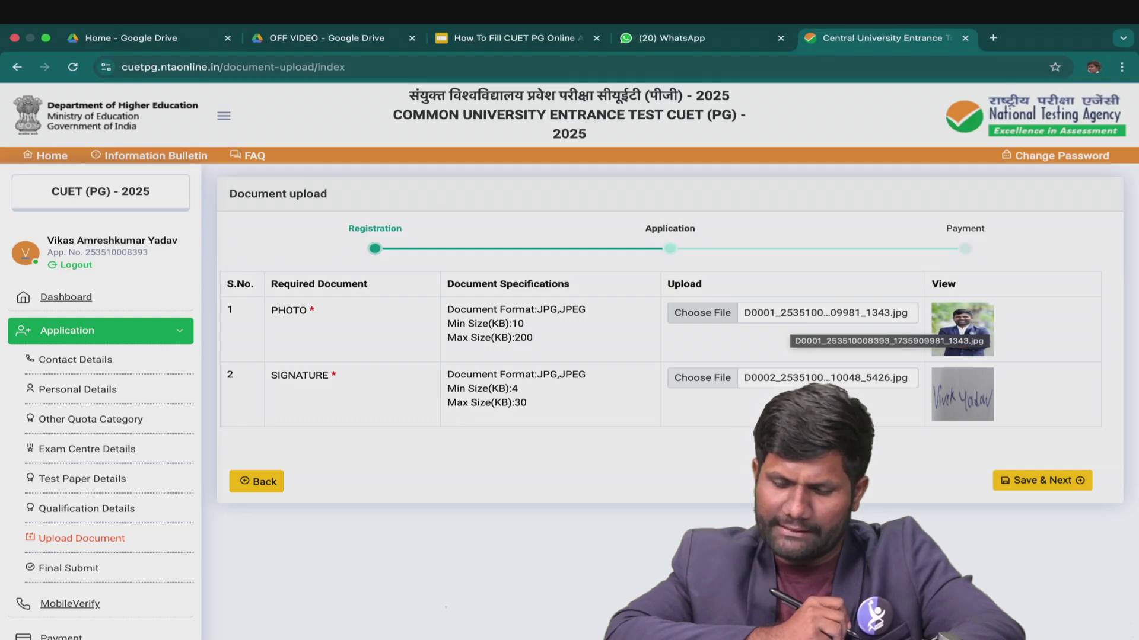
{"action": "left_click_drag", "start_coordinate": [1001, 336], "coordinate": [1044, 309]}
{"action": "mouse_move", "coordinate": [998, 404]}
{"action": "left_mouse_down"}
{"action": "mouse_move", "coordinate": [1008, 414]}
{"action": "mouse_move", "coordinate": [1051, 375]}
{"action": "left_mouse_up"}
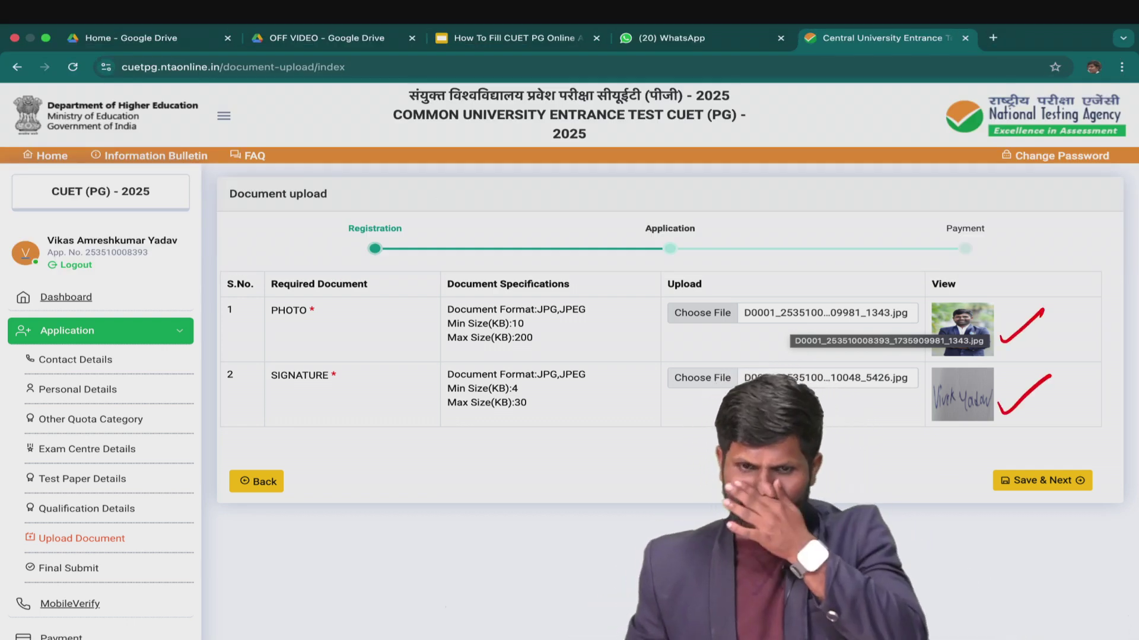
{"action": "mouse_move", "coordinate": [1094, 468]}
{"action": "left_mouse_down"}
{"action": "mouse_move", "coordinate": [1026, 440]}
{"action": "mouse_move", "coordinate": [1109, 504]}
{"action": "mouse_move", "coordinate": [1062, 440]}
{"action": "left_mouse_up"}
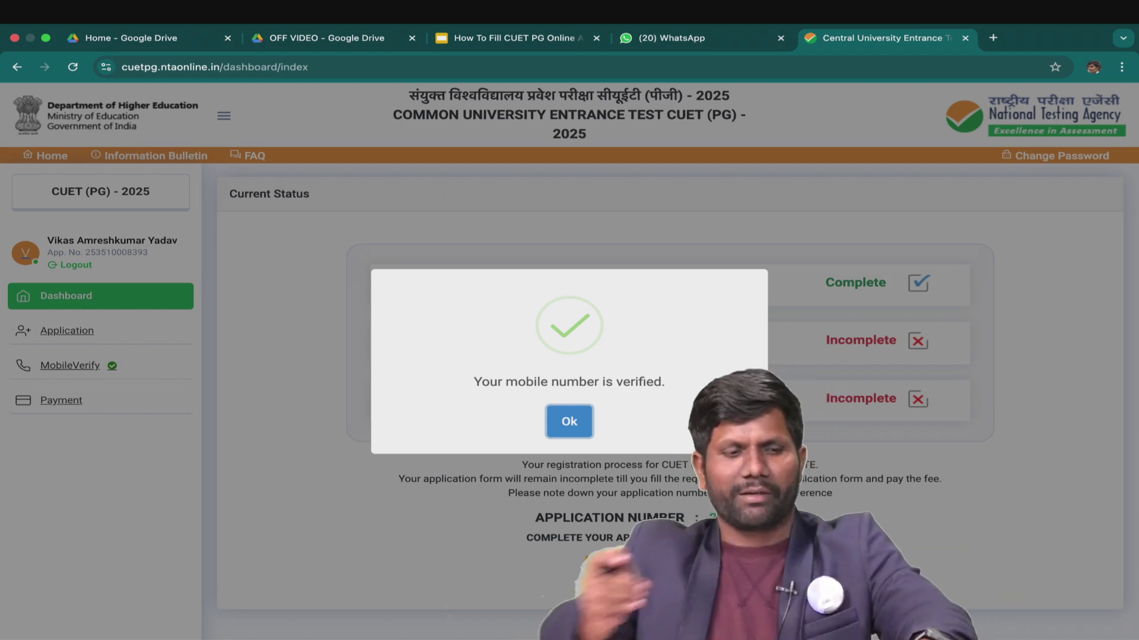
Dismiss the mobile-verified message and open the Review Application Form showing the ₹1400 fee.
{"action": "key", "text": "Return"}
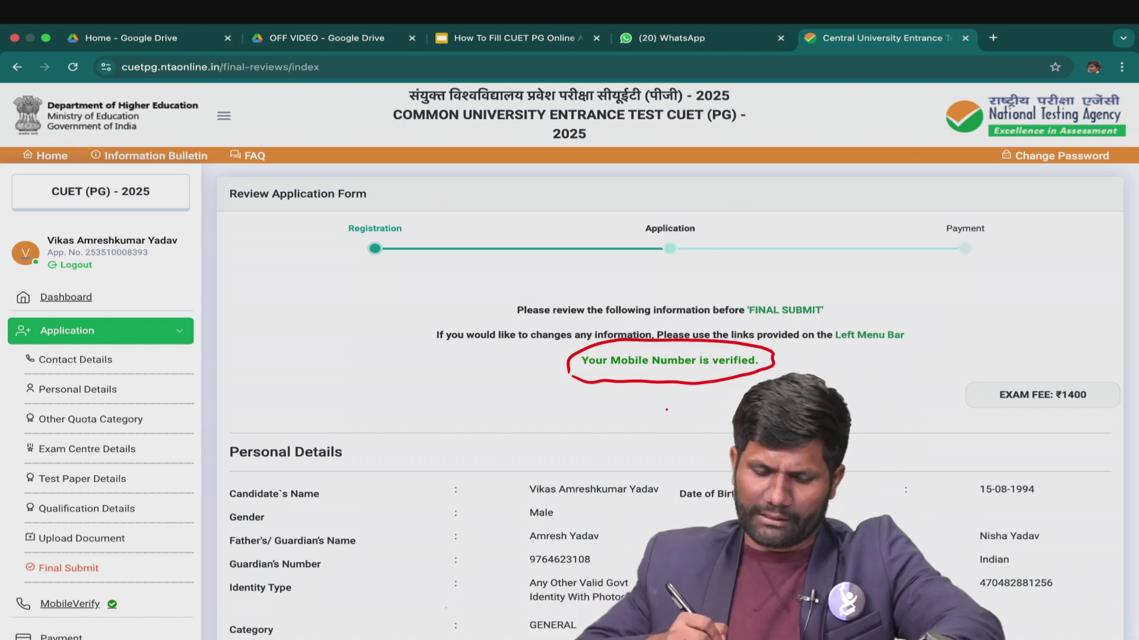
Scroll to the form end and run Final Submit to show the Review Page checklist.
{"action": "key", "text": "Right"}
{"action": "mouse_move", "coordinate": [1119, 523]}
{"action": "left_mouse_down"}
{"action": "mouse_move", "coordinate": [1013, 478]}
{"action": "mouse_move", "coordinate": [1136, 551]}
{"action": "mouse_move", "coordinate": [1074, 483]}
{"action": "left_mouse_up"}
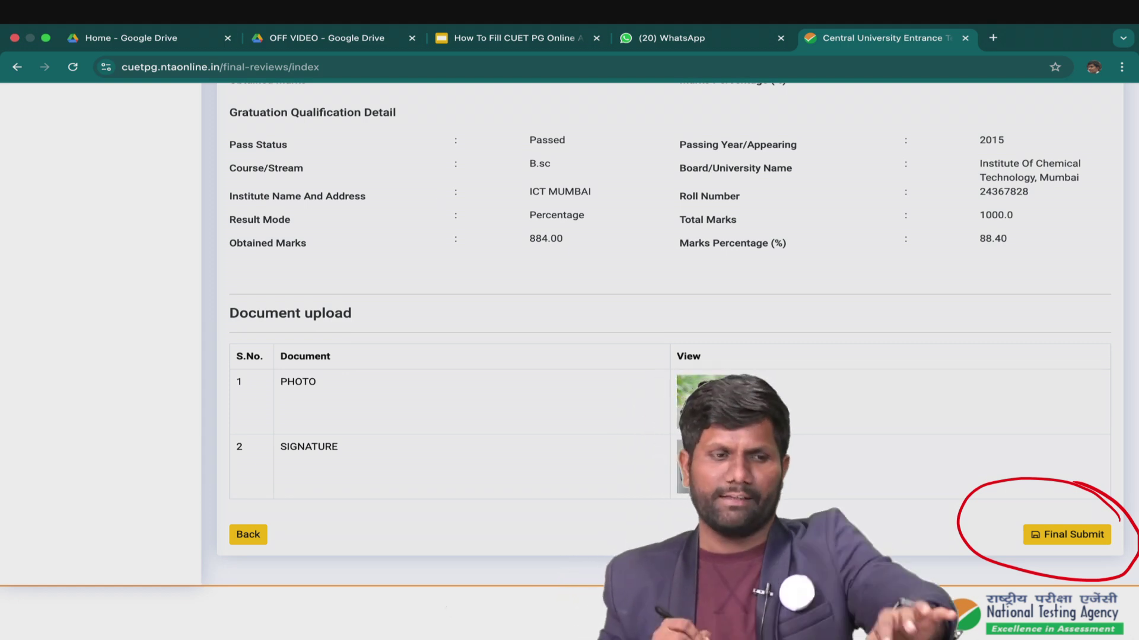
{"action": "key", "text": "Right"}
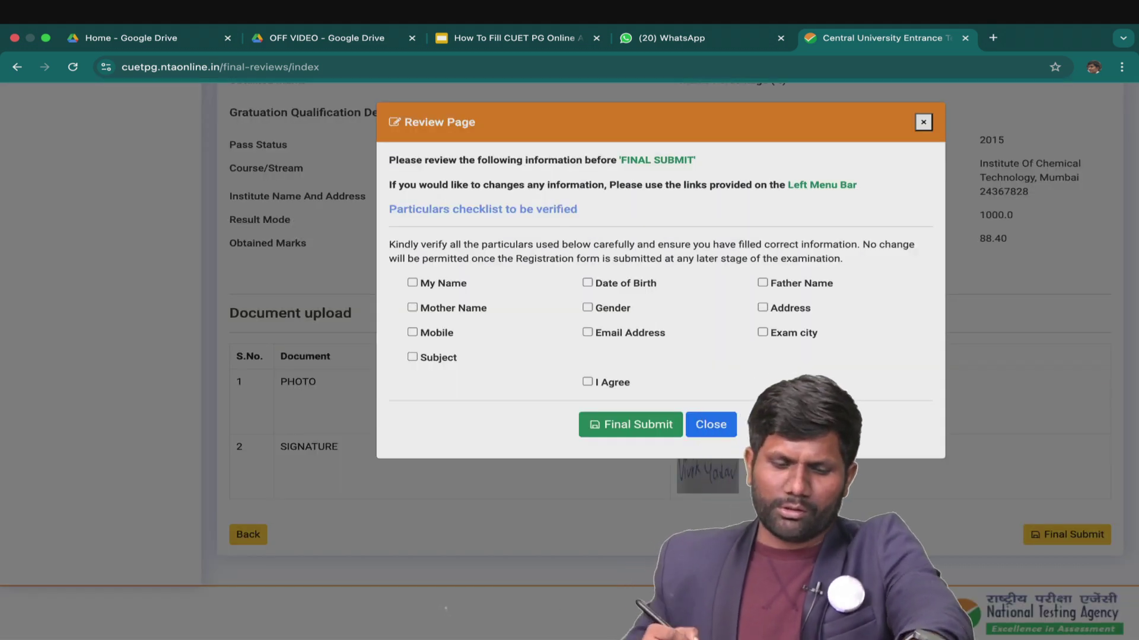
Tick every checklist box and I Agree on the Review Page, then Final Submit the form.
{"action": "left_click_drag", "start_coordinate": [399, 137], "coordinate": [474, 127]}
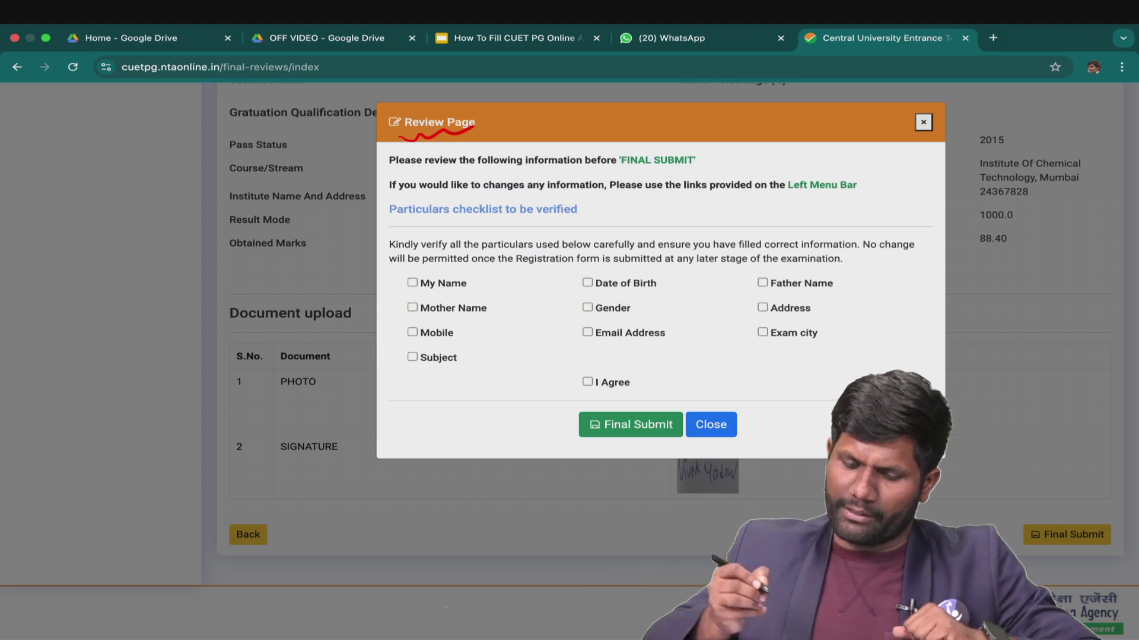
{"action": "left_click_drag", "start_coordinate": [482, 289], "coordinate": [518, 277]}
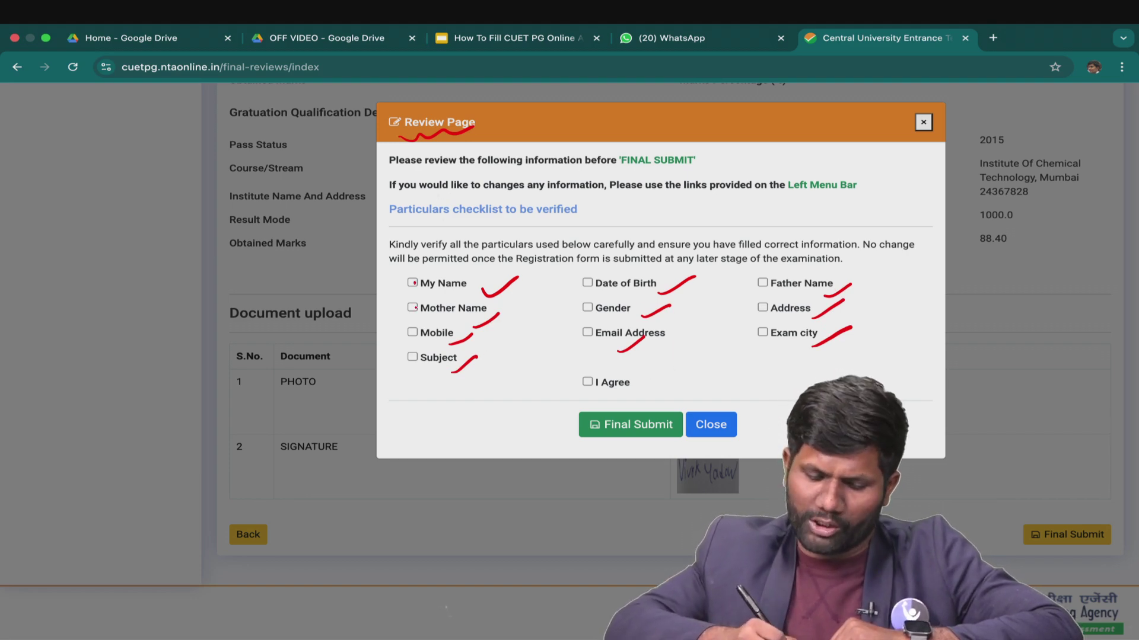
{"action": "mouse_move", "coordinate": [585, 395]}
{"action": "left_mouse_down"}
{"action": "mouse_move", "coordinate": [628, 396]}
{"action": "mouse_move", "coordinate": [574, 392]}
{"action": "left_mouse_up"}
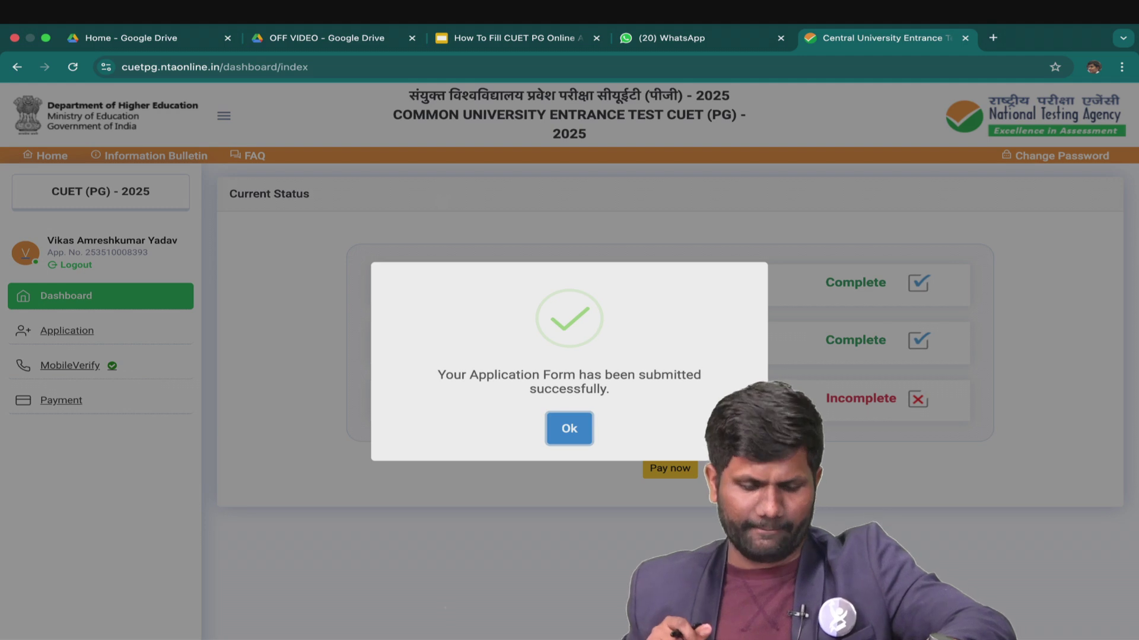
Acknowledge the submission message and go to Pay now for the ₹1400 application fee.
{"action": "left_click", "coordinate": [569, 429]}
{"action": "left_click_drag", "start_coordinate": [817, 357], "coordinate": [904, 342]}
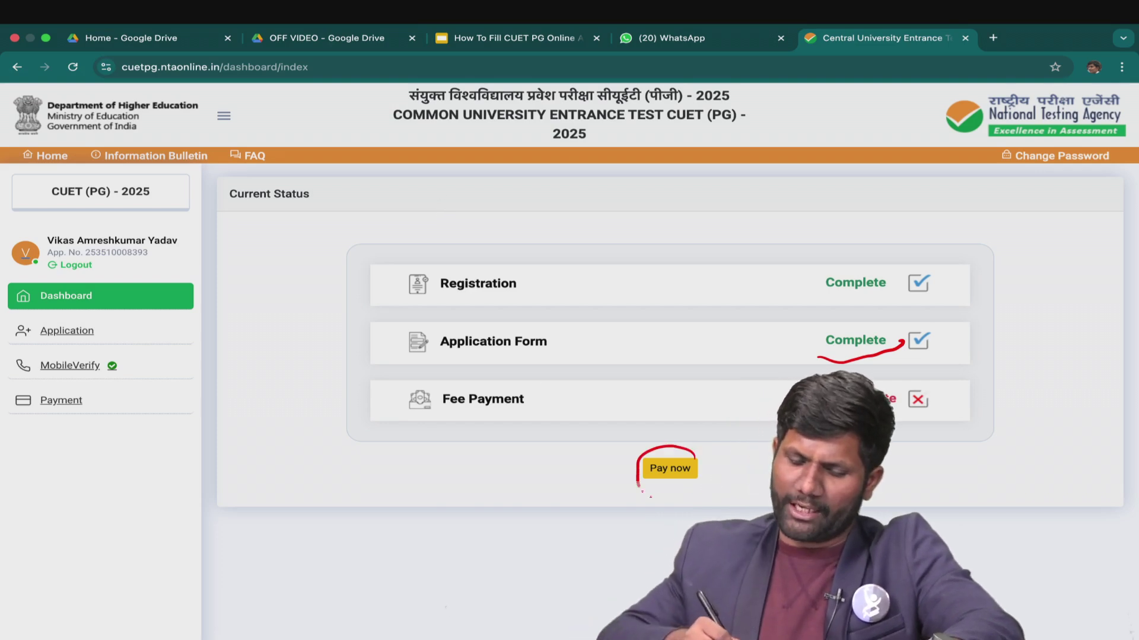
{"action": "left_click_drag", "start_coordinate": [682, 448], "coordinate": [673, 453]}
{"action": "left_click", "coordinate": [673, 453]}
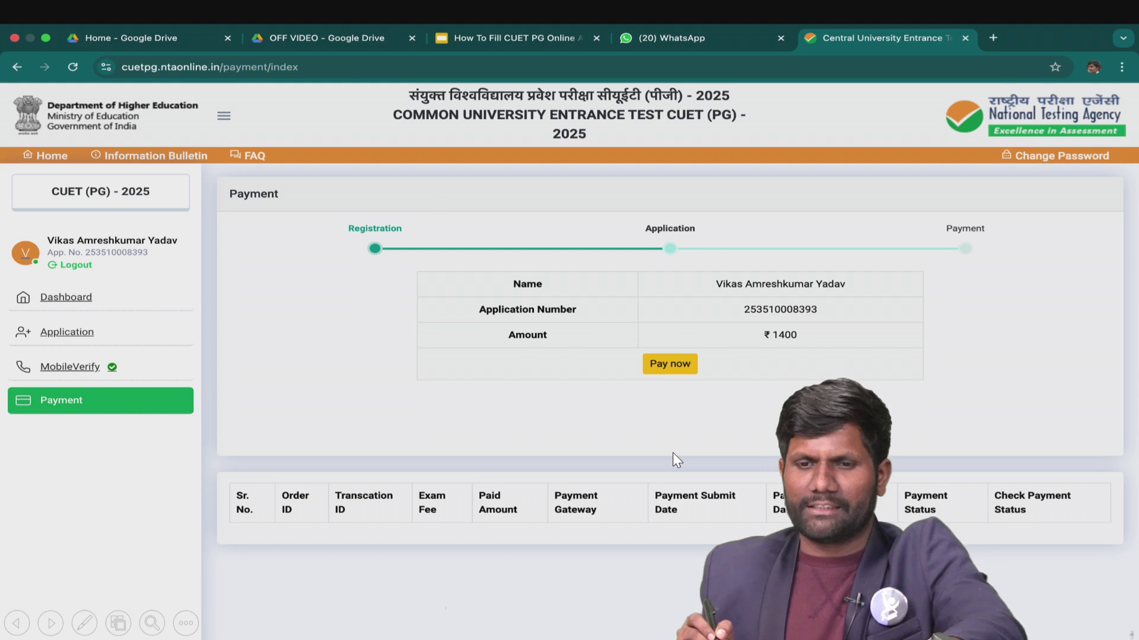
Confirm payment and pick SBI Epay as the gateway for the ₹1400 fee.
{"action": "mouse_move", "coordinate": [750, 346]}
{"action": "left_mouse_down"}
{"action": "mouse_move", "coordinate": [803, 331]}
{"action": "mouse_move", "coordinate": [754, 358]}
{"action": "left_mouse_up"}
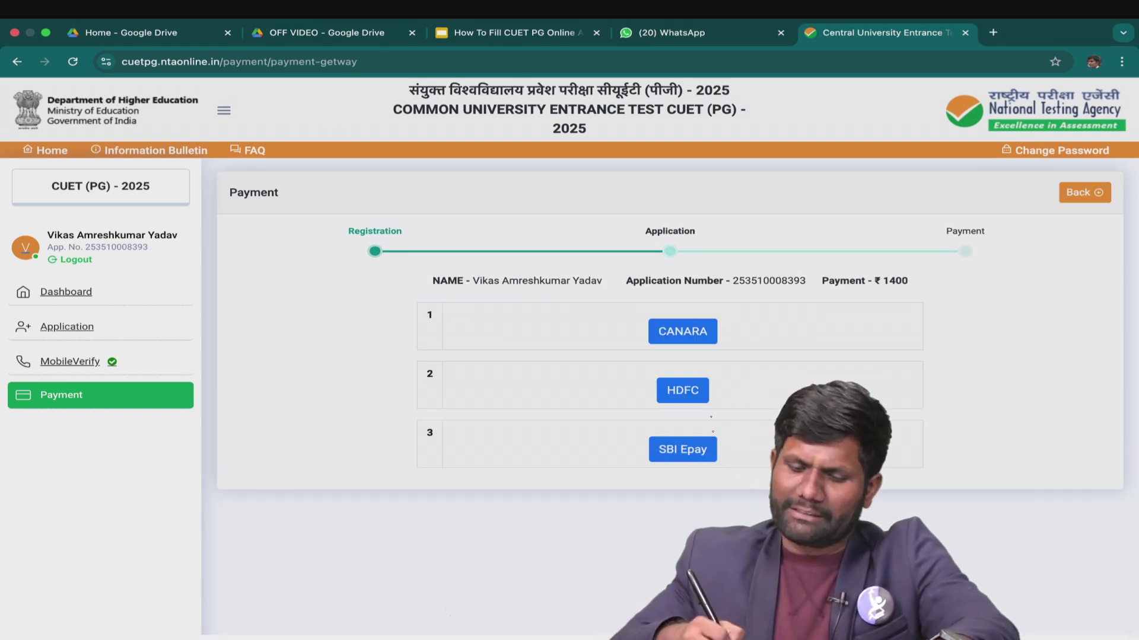
{"action": "left_click_drag", "start_coordinate": [734, 340], "coordinate": [774, 312]}
{"action": "left_click_drag", "start_coordinate": [728, 396], "coordinate": [771, 357]}
{"action": "left_click_drag", "start_coordinate": [728, 457], "coordinate": [750, 433]}
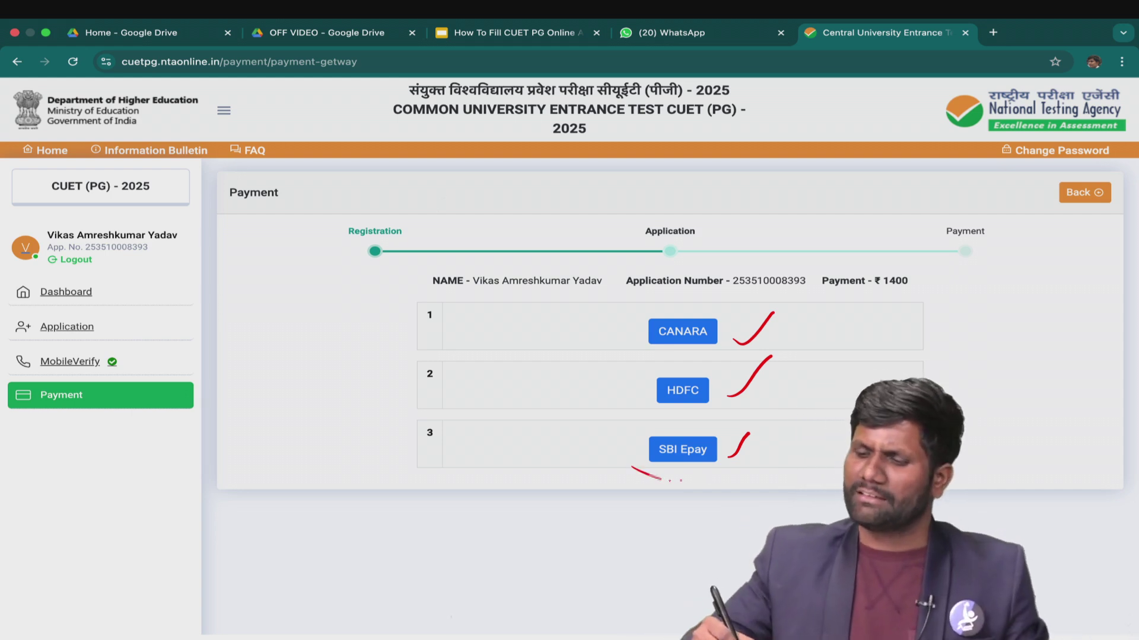
{"action": "left_click_drag", "start_coordinate": [704, 464], "coordinate": [637, 484]}
{"action": "key", "text": "Right"}
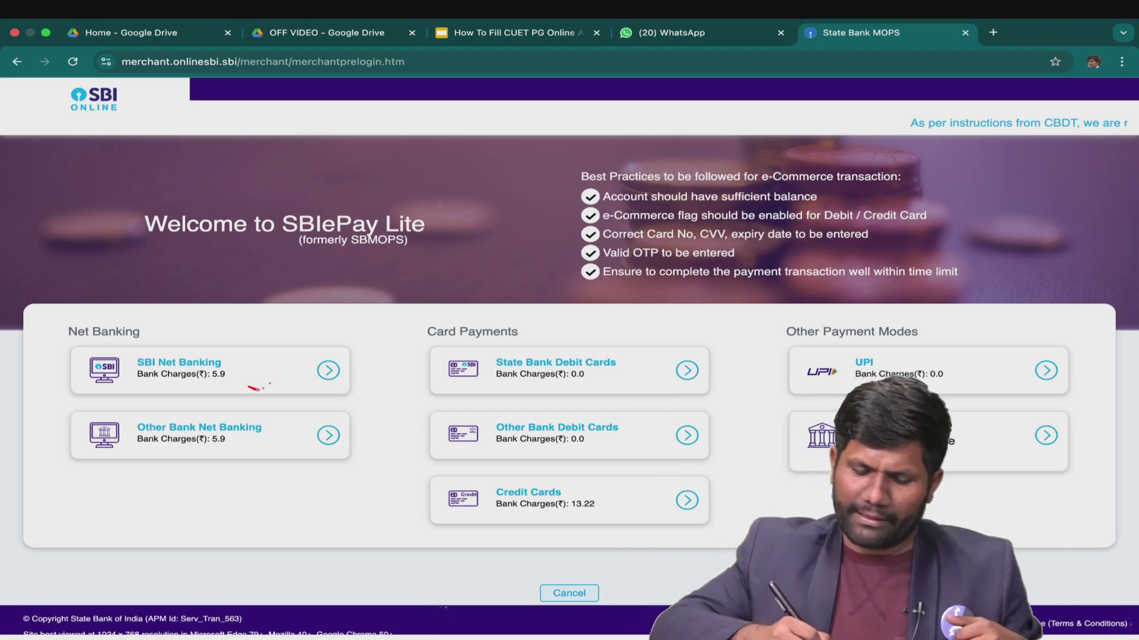
{"action": "left_click_drag", "start_coordinate": [249, 389], "coordinate": [319, 337]}
{"action": "left_click_drag", "start_coordinate": [166, 472], "coordinate": [239, 466]}
{"action": "left_click_drag", "start_coordinate": [615, 389], "coordinate": [662, 358]}
{"action": "left_click_drag", "start_coordinate": [611, 449], "coordinate": [662, 410]}
{"action": "left_click_drag", "start_coordinate": [580, 530], "coordinate": [625, 497]}
{"action": "left_click_drag", "start_coordinate": [795, 384], "coordinate": [830, 353]}
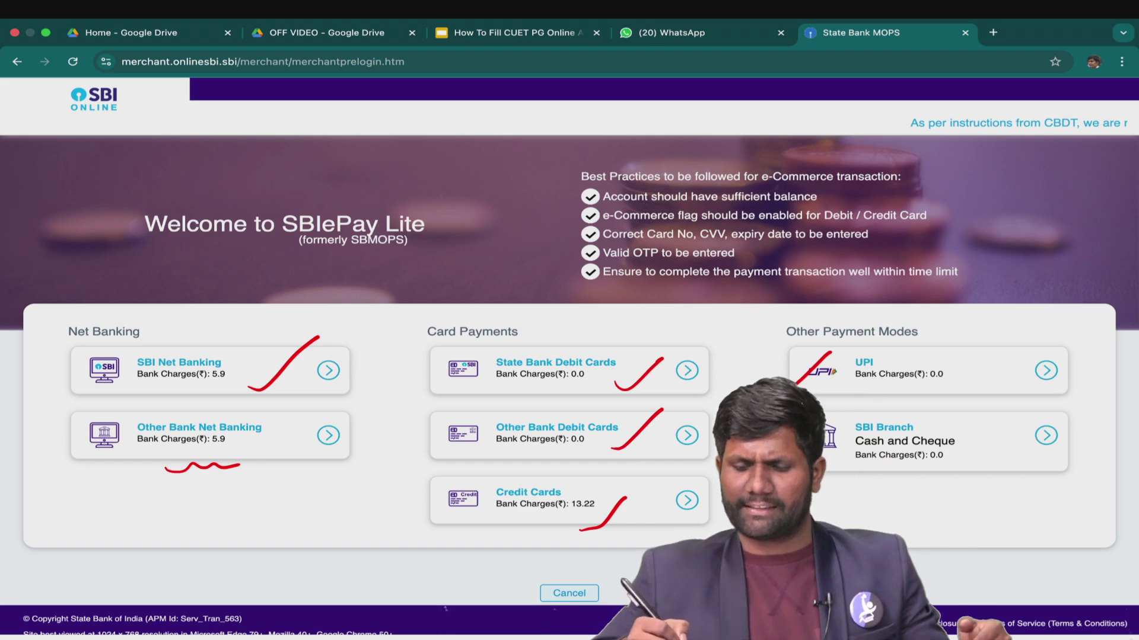